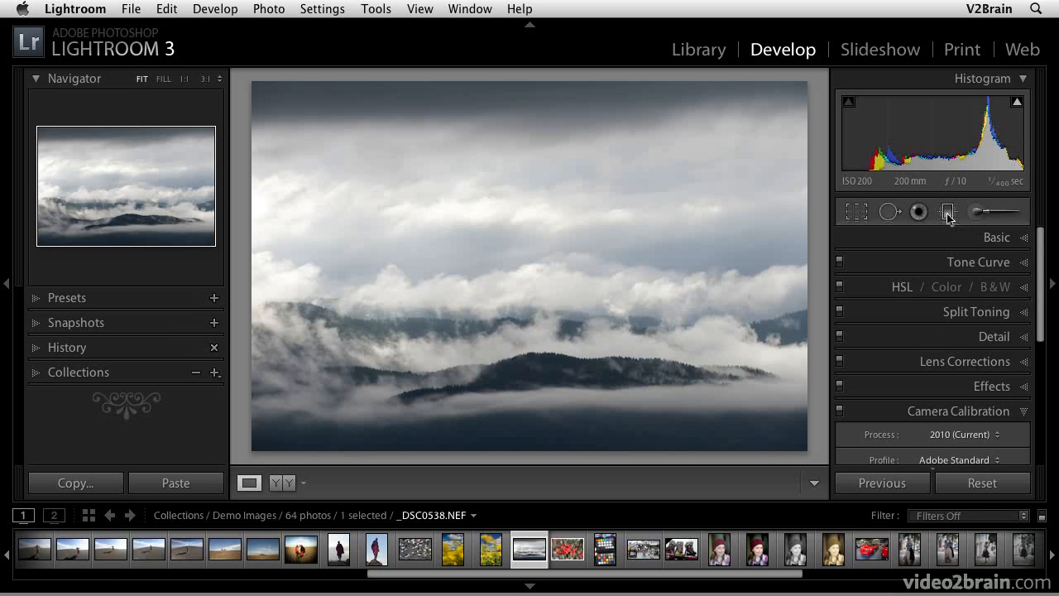
# Add a horizontal graduated filter with Exposure -2.40, running from the photo's upper edge down past the dark hills.
pyautogui.click(947, 213)
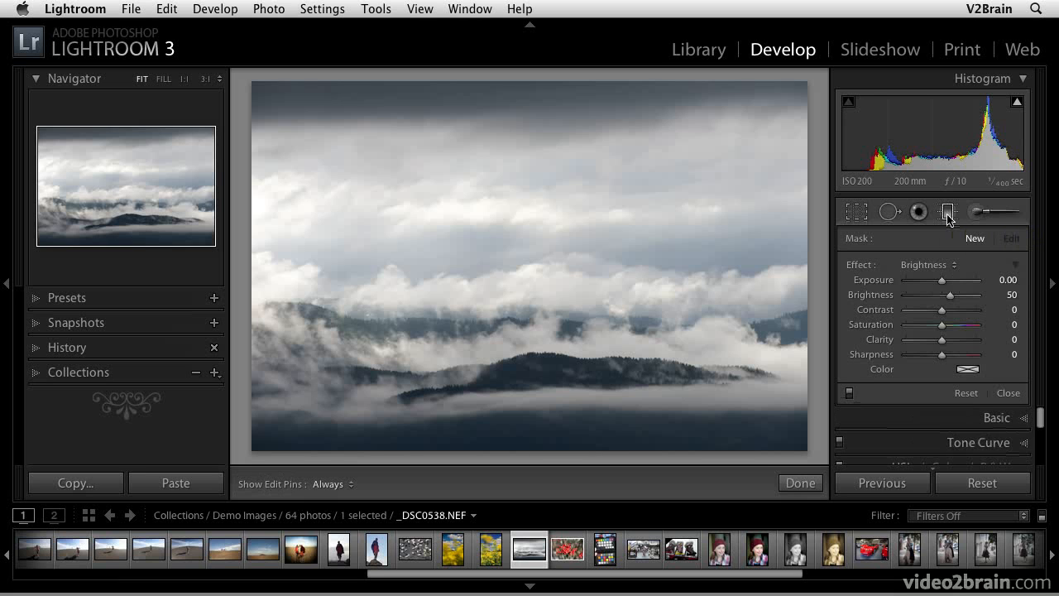
pyautogui.click(925, 266)
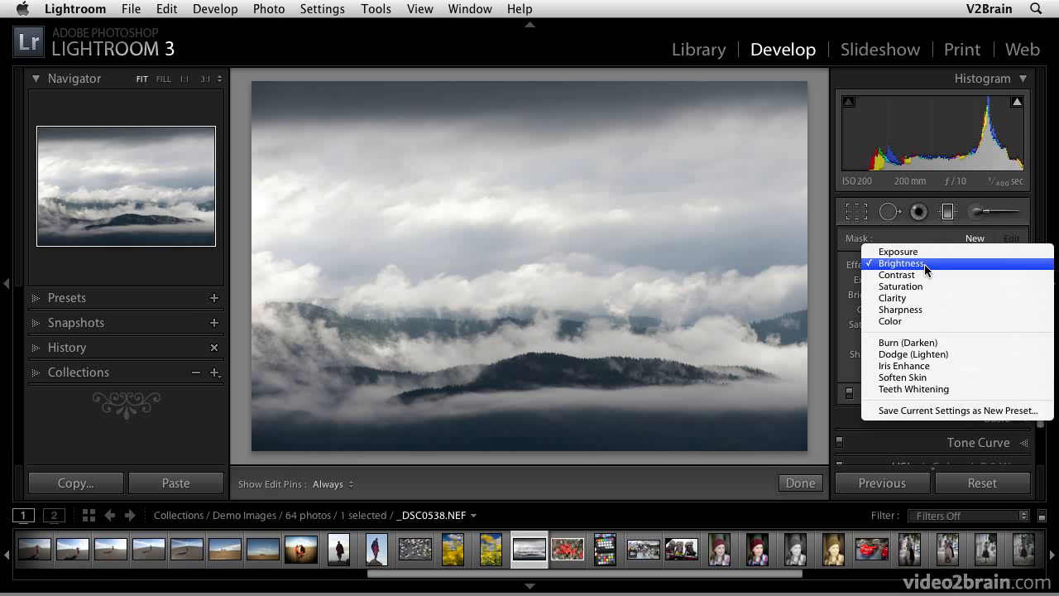
pyautogui.click(922, 256)
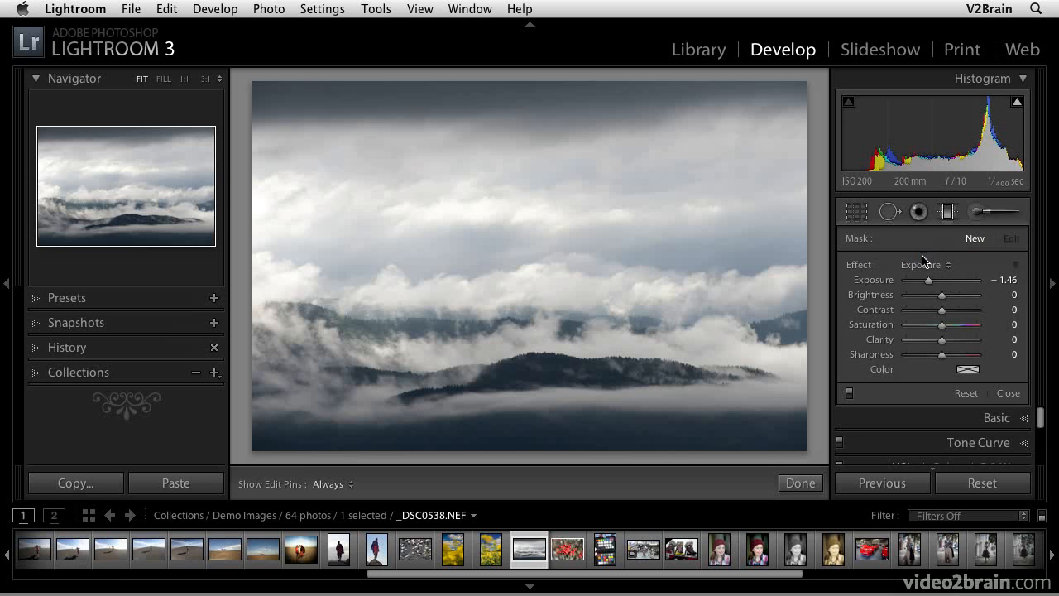
pyautogui.moveTo(929, 286); pyautogui.dragTo(920, 287)
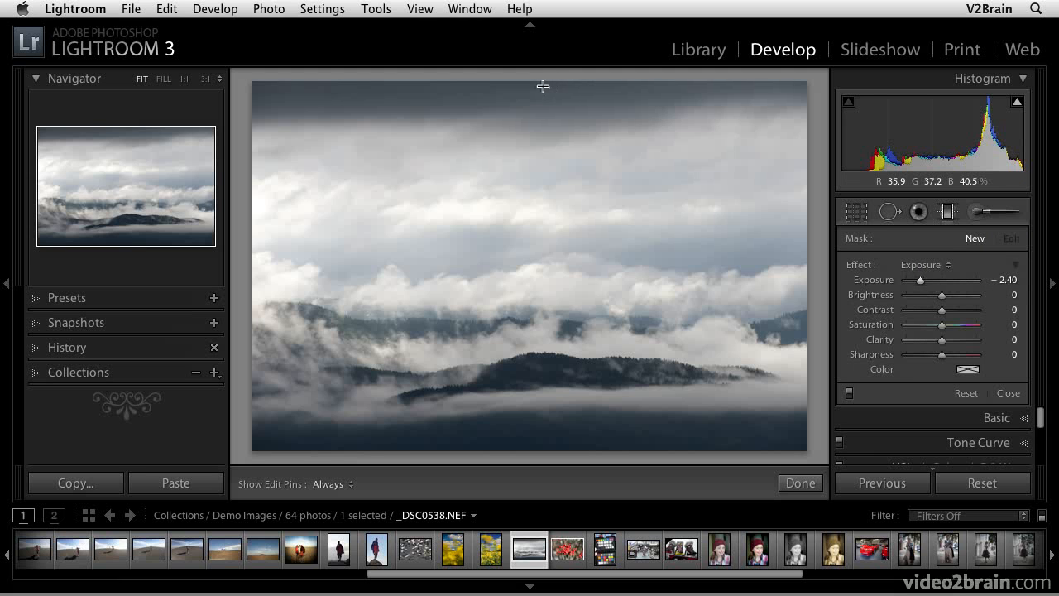
pyautogui.press('shift')
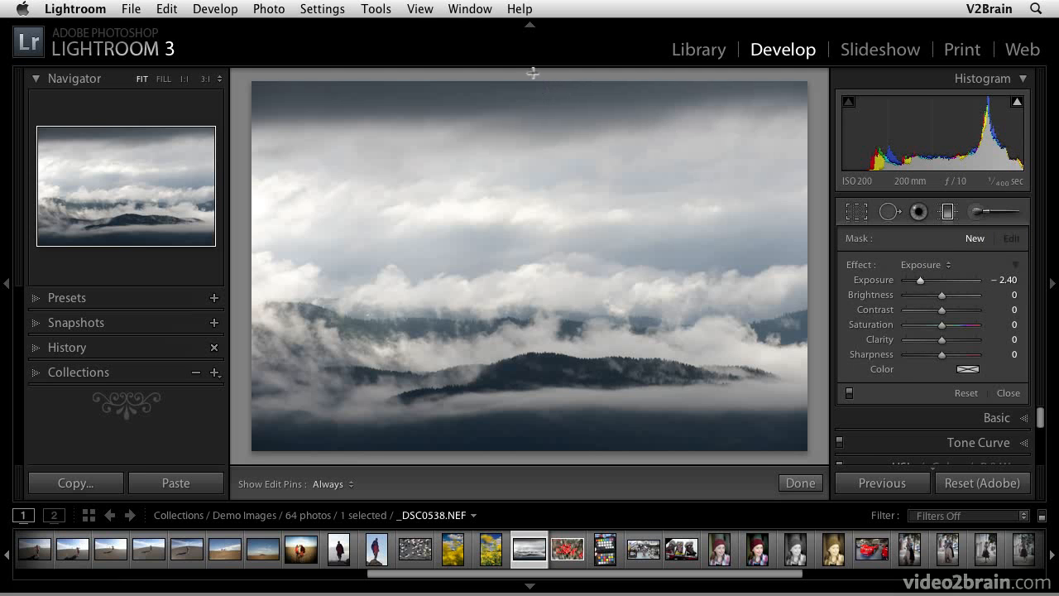
pyautogui.moveTo(531, 85); pyautogui.dragTo(554, 410)
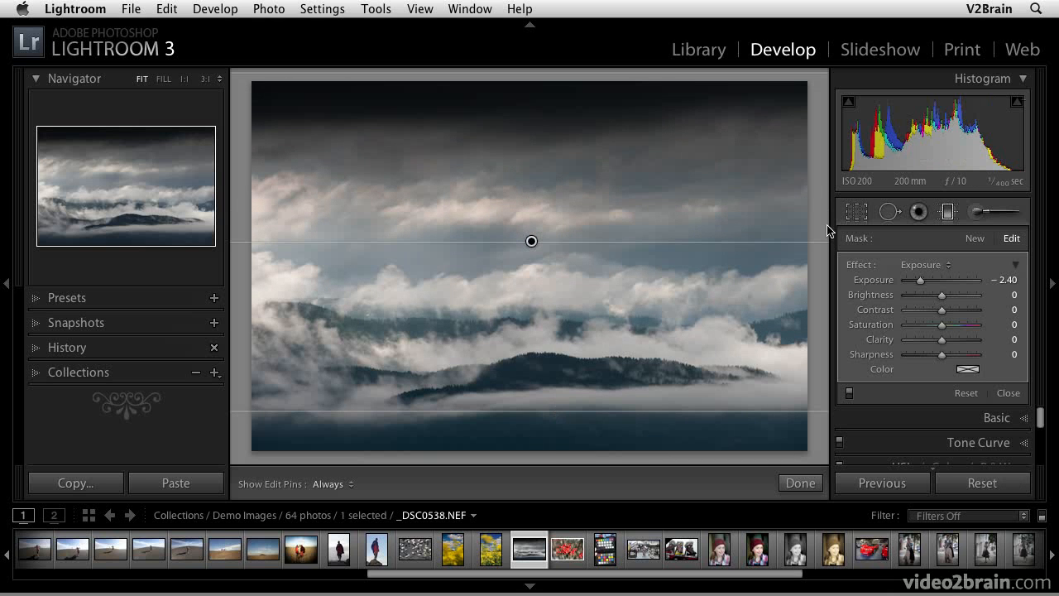
# Lower the graduated filter's Exposure to -2.68 and finish editing the filter.
pyautogui.moveTo(917, 285)
pyautogui.mouseDown()
pyautogui.moveTo(929, 282)
pyautogui.moveTo(908, 283)
pyautogui.mouseUp()
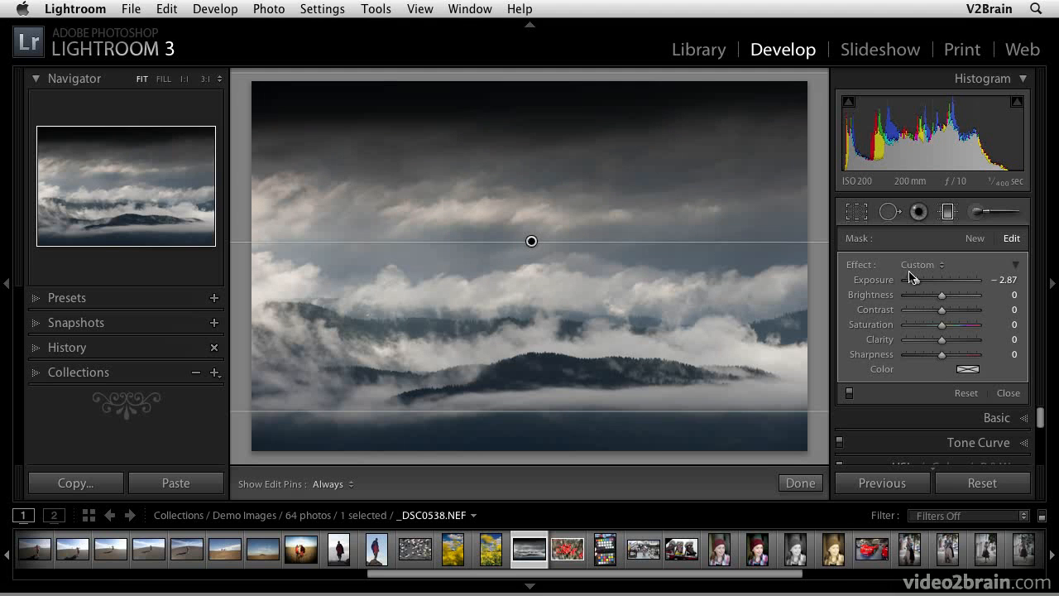
pyautogui.moveTo(916, 281); pyautogui.dragTo(917, 282)
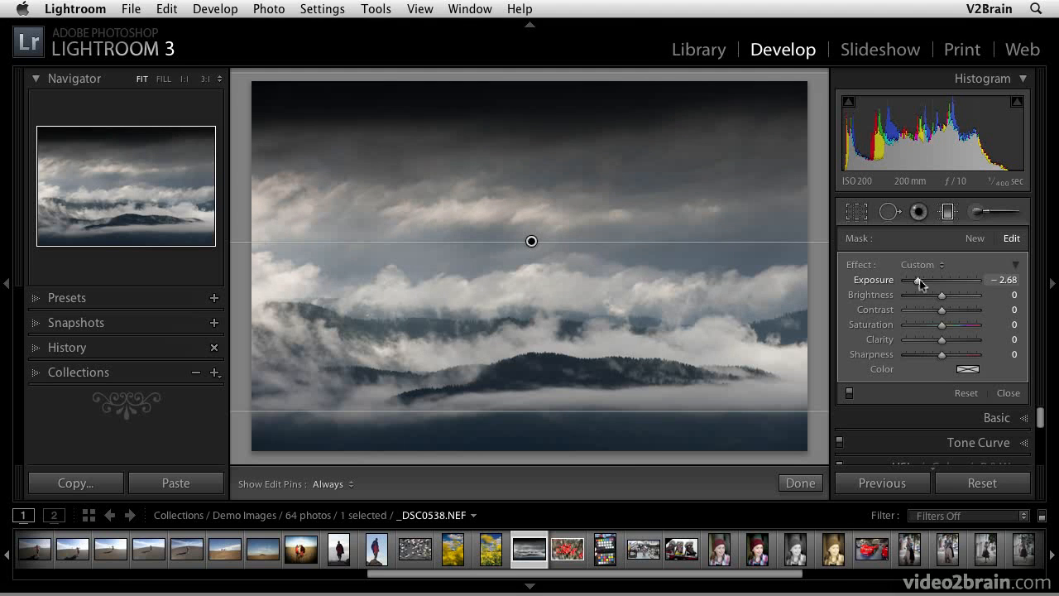
pyautogui.click(947, 212)
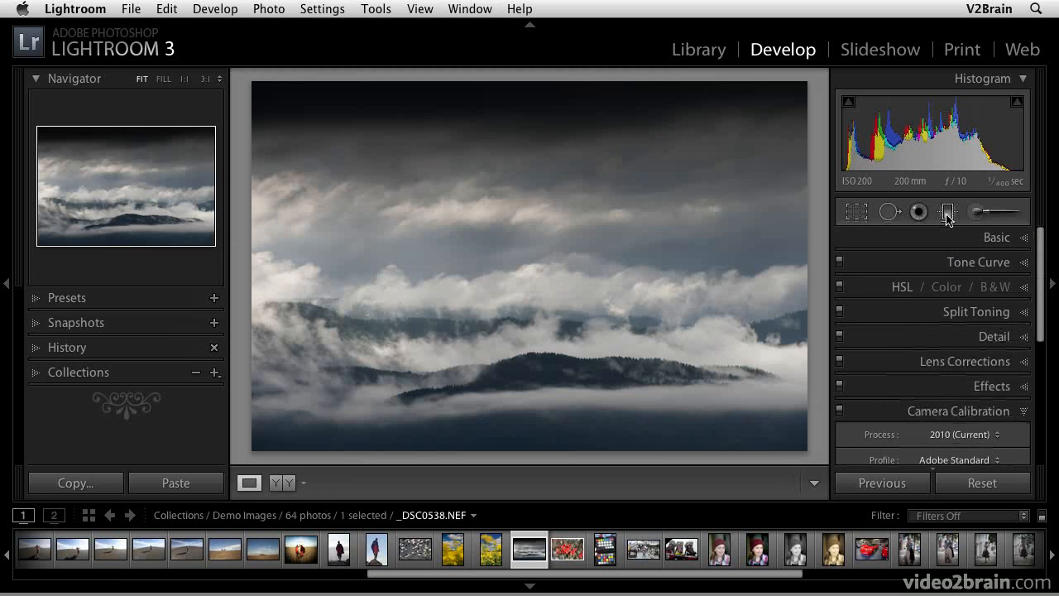
# Try the Auto, Daylight, Cloudy and Shade white balance presets on the photo, and return it to As Shot.
pyautogui.click(1023, 239)
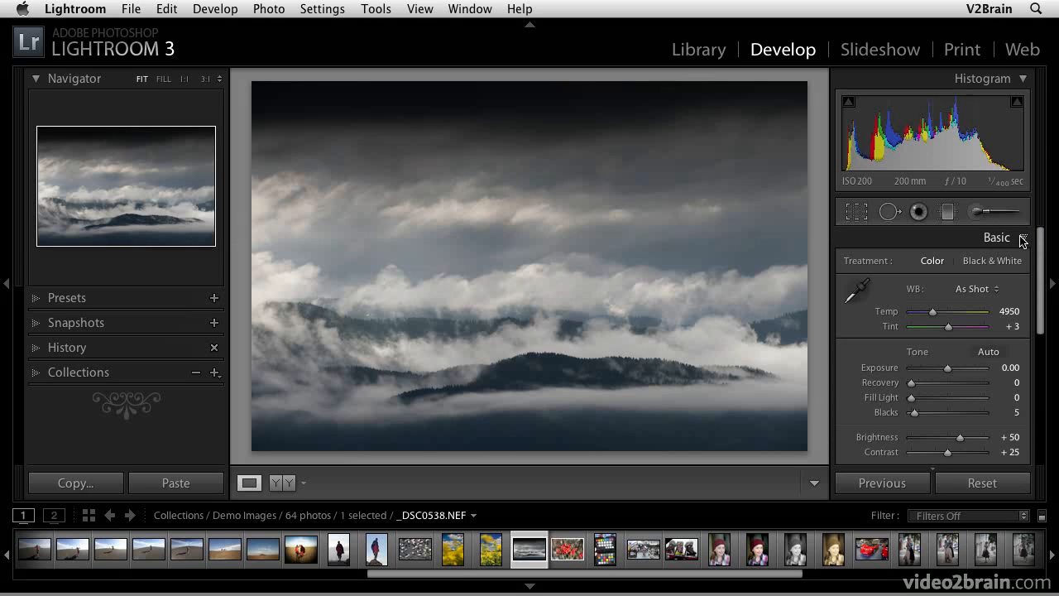
pyautogui.click(964, 291)
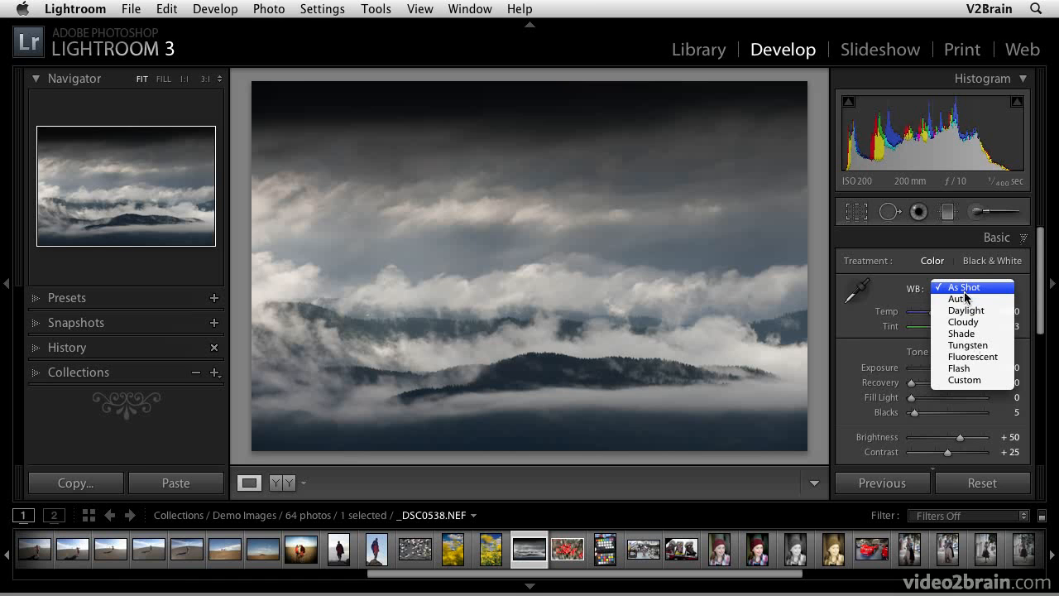
pyautogui.click(964, 300)
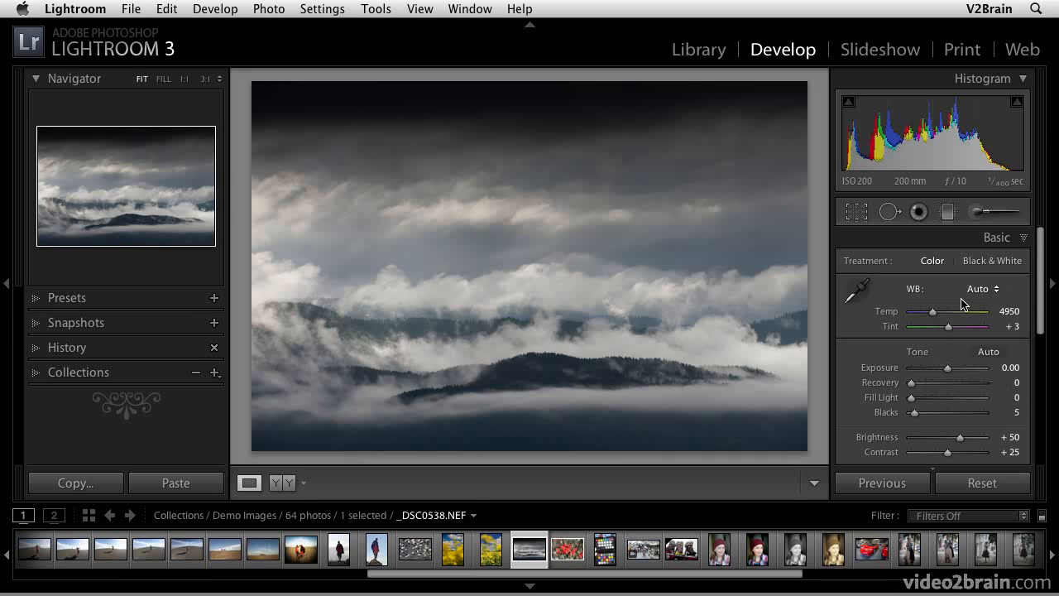
pyautogui.click(981, 291)
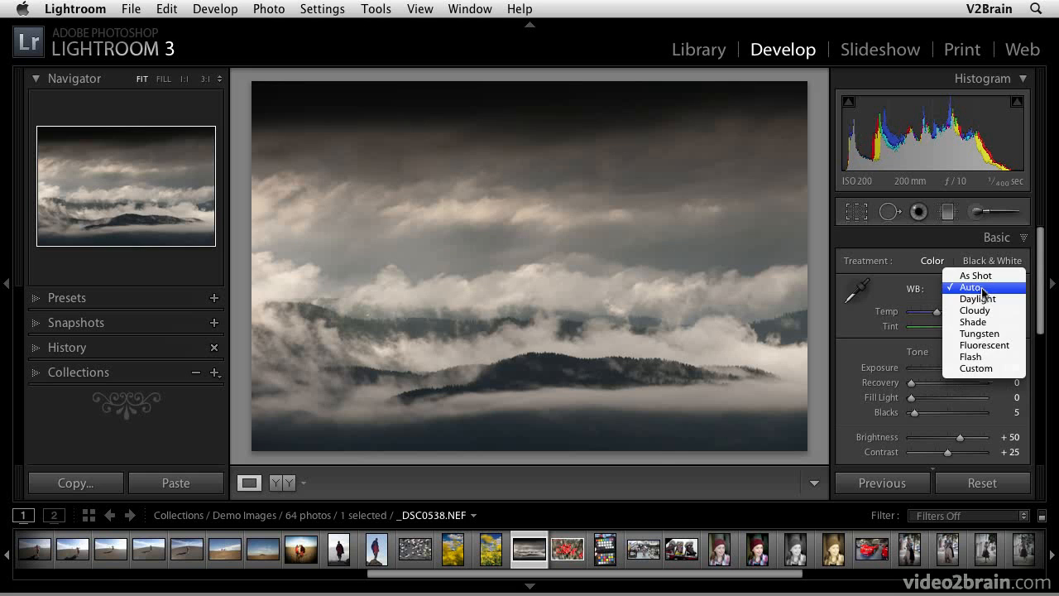
pyautogui.click(980, 298)
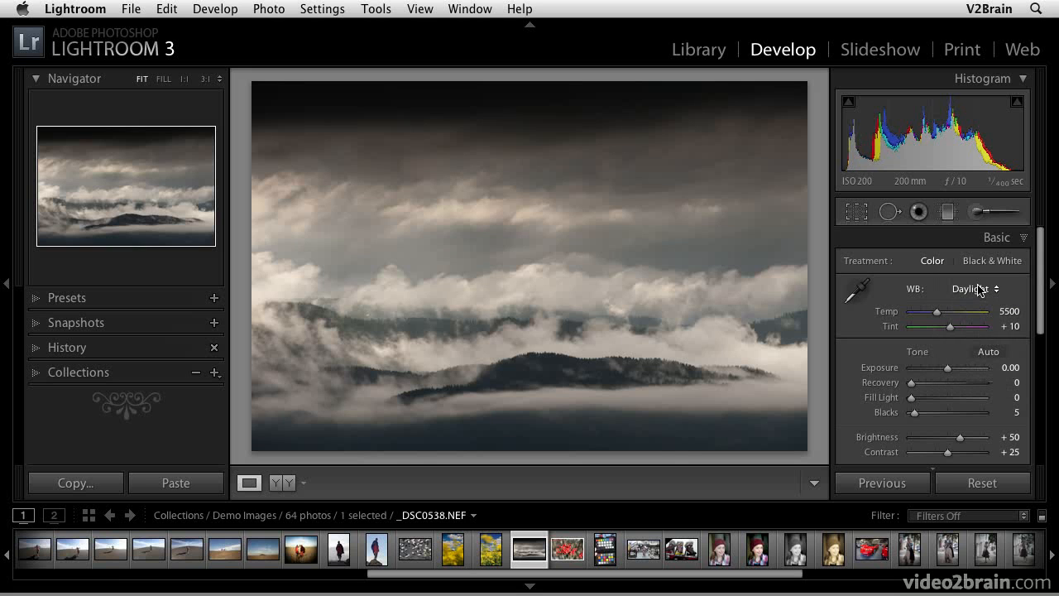
pyautogui.click(982, 291)
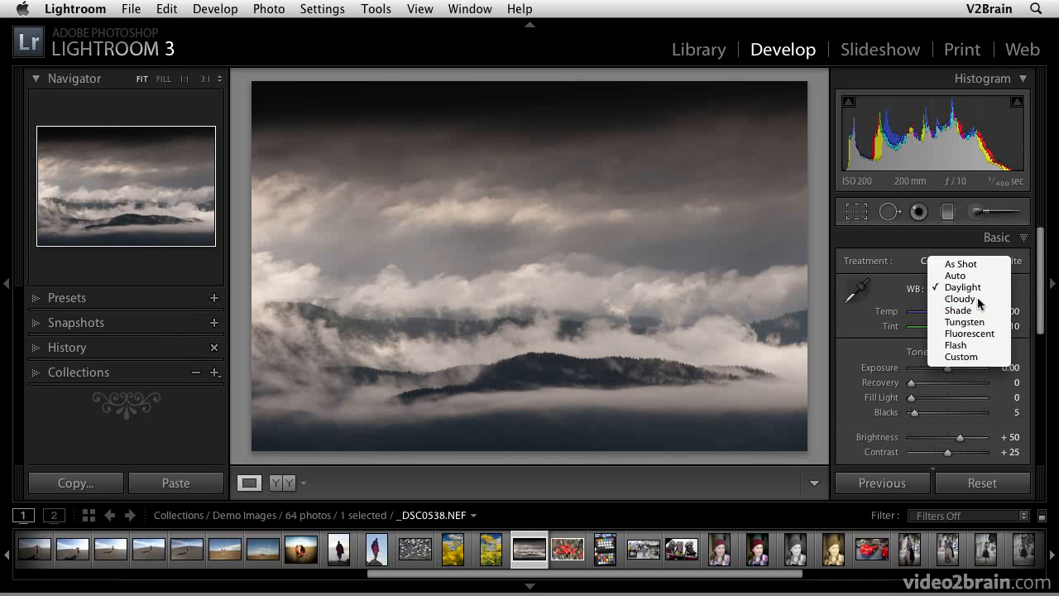
pyautogui.click(970, 301)
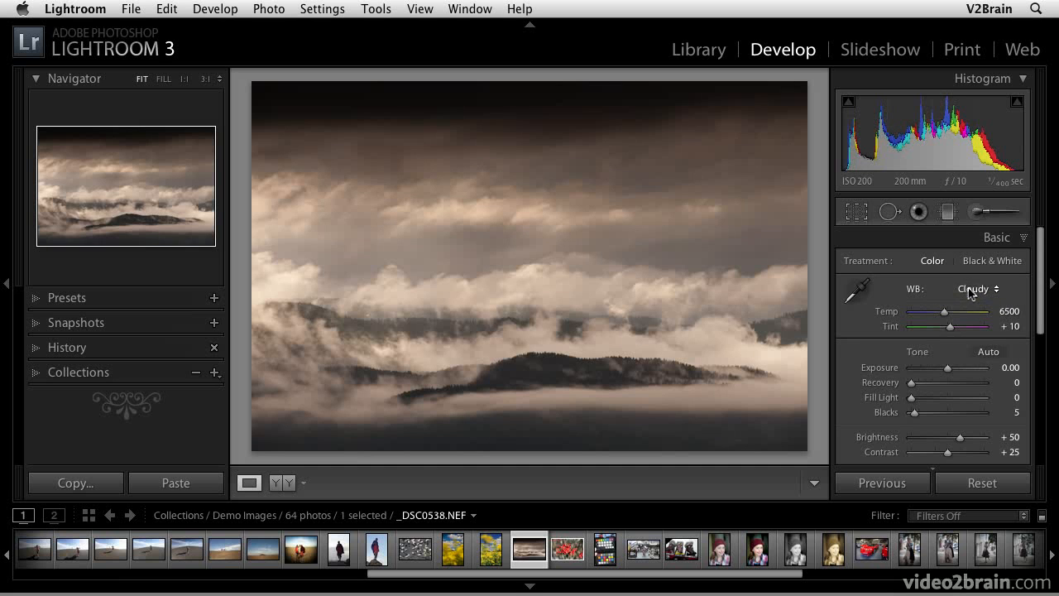
pyautogui.click(971, 291)
pyautogui.click(966, 298)
pyautogui.click(973, 289)
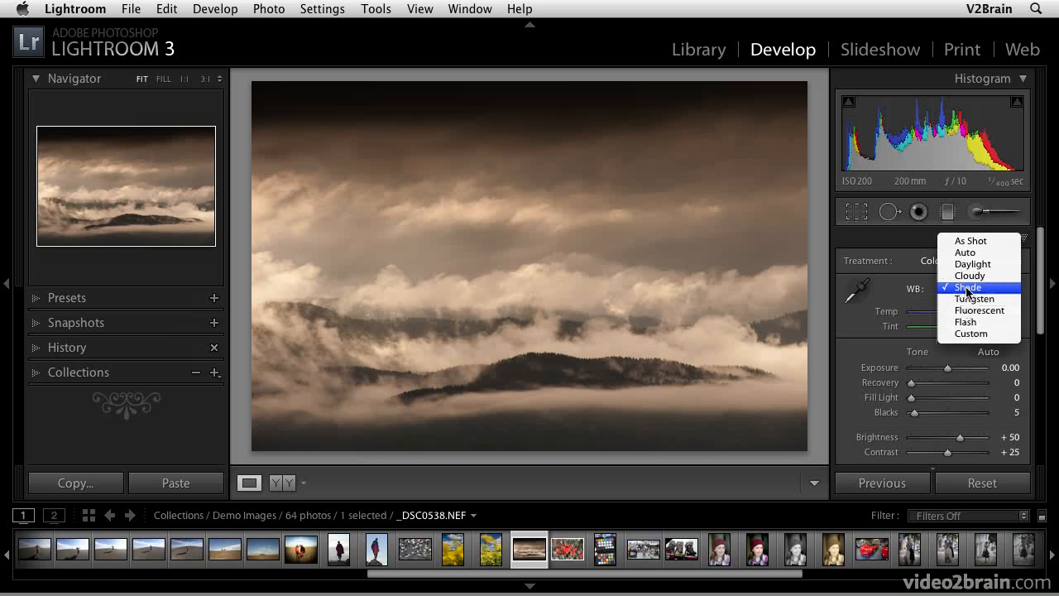
pyautogui.click(974, 243)
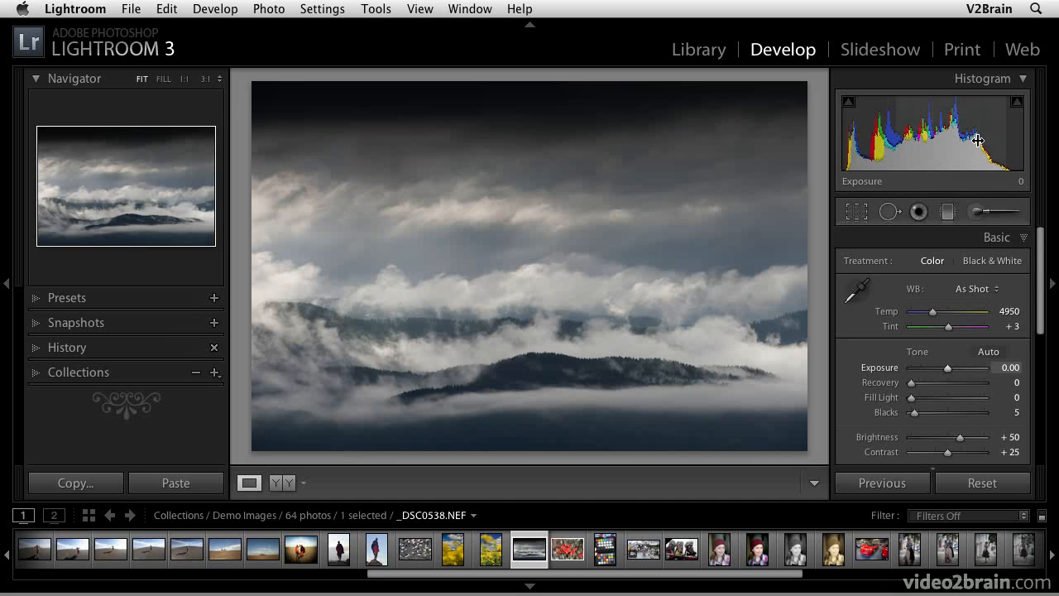
# Raise Blacks to 14 in the Basic adjustments and check the photo's shadow clipping.
pyautogui.moveTo(914, 412); pyautogui.dragTo(923, 419)
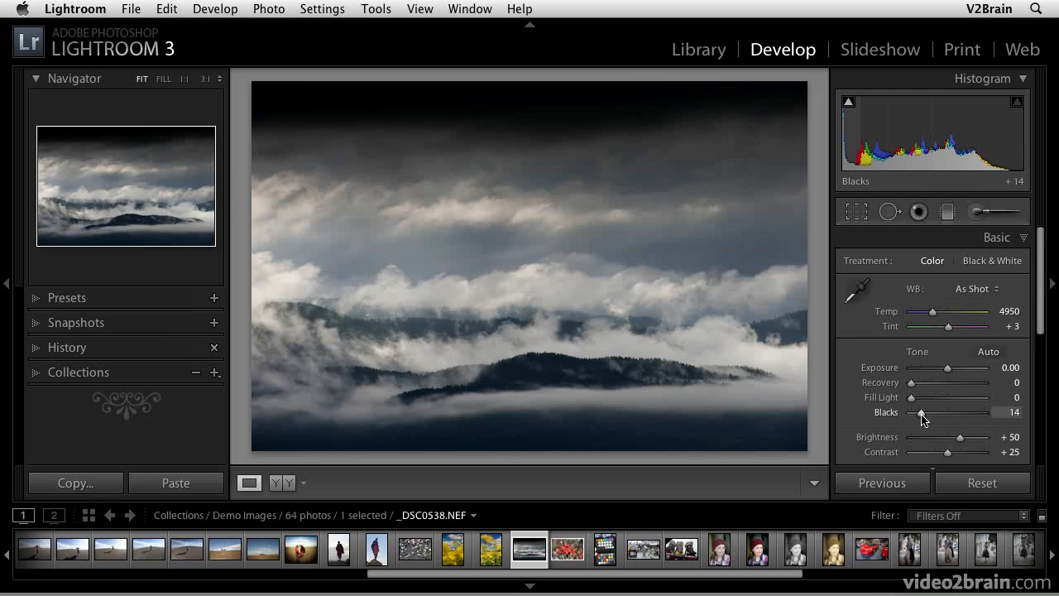
pyautogui.moveTo(848, 103)
pyautogui.click(849, 102)
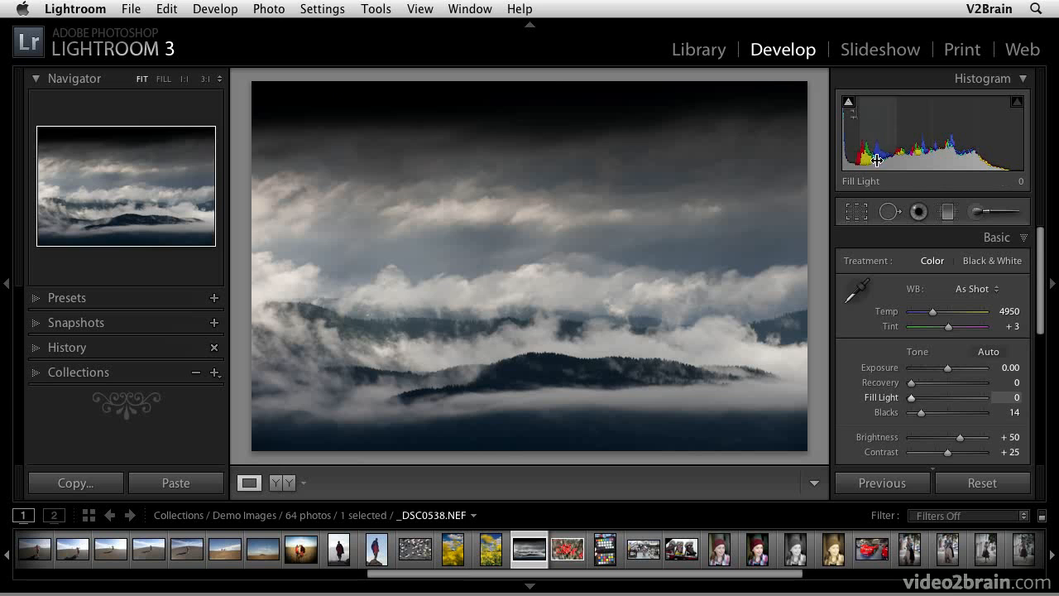
# Increase Clarity to +55, checking the tree line at 1:1 before returning to the full photo.
pyautogui.scroll(-5, 918, 265)
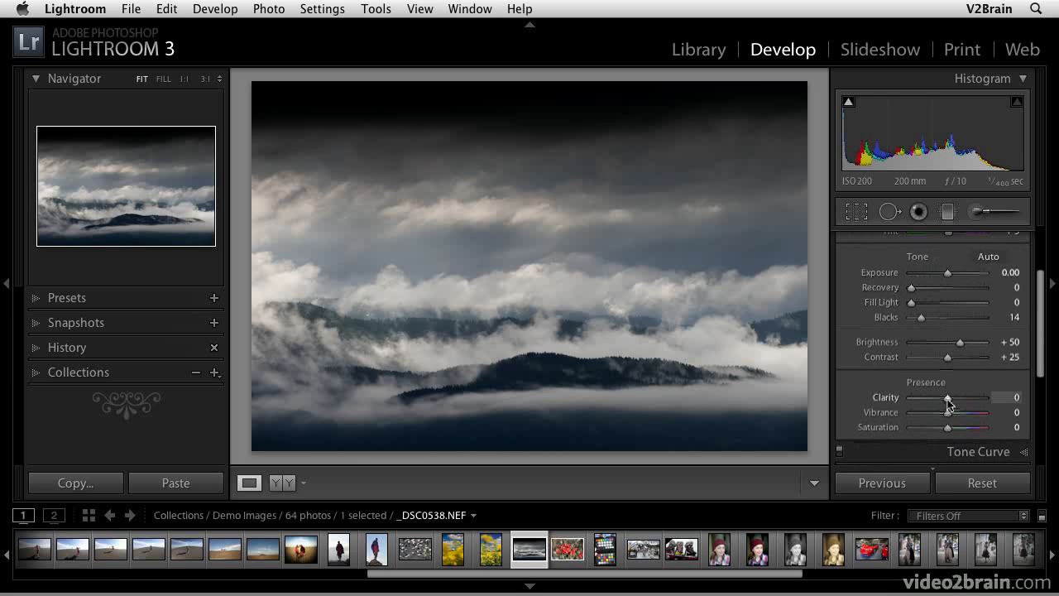
pyautogui.moveTo(947, 398); pyautogui.dragTo(957, 398)
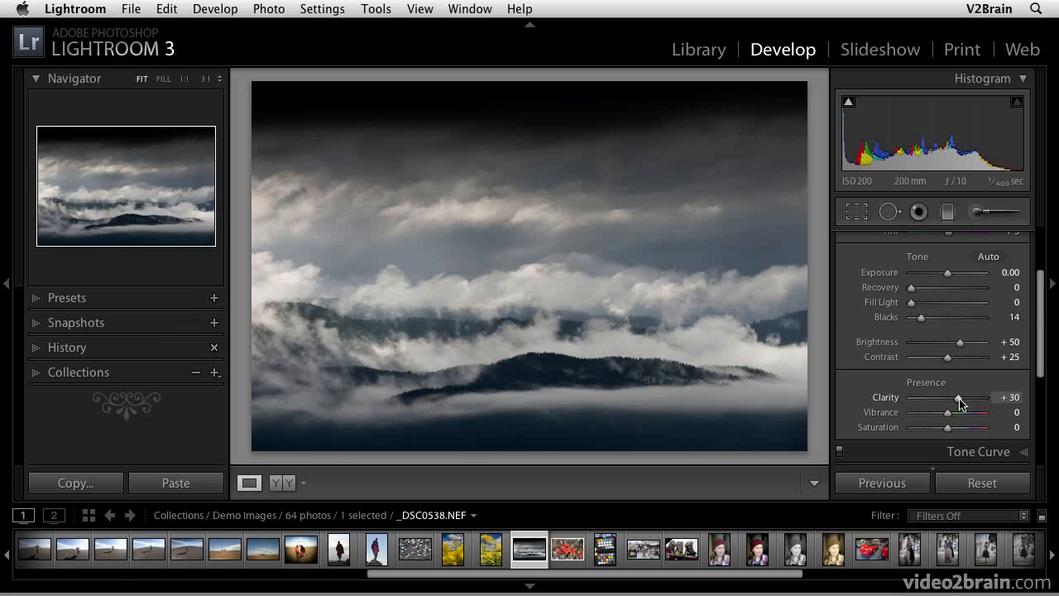
pyautogui.click(562, 354)
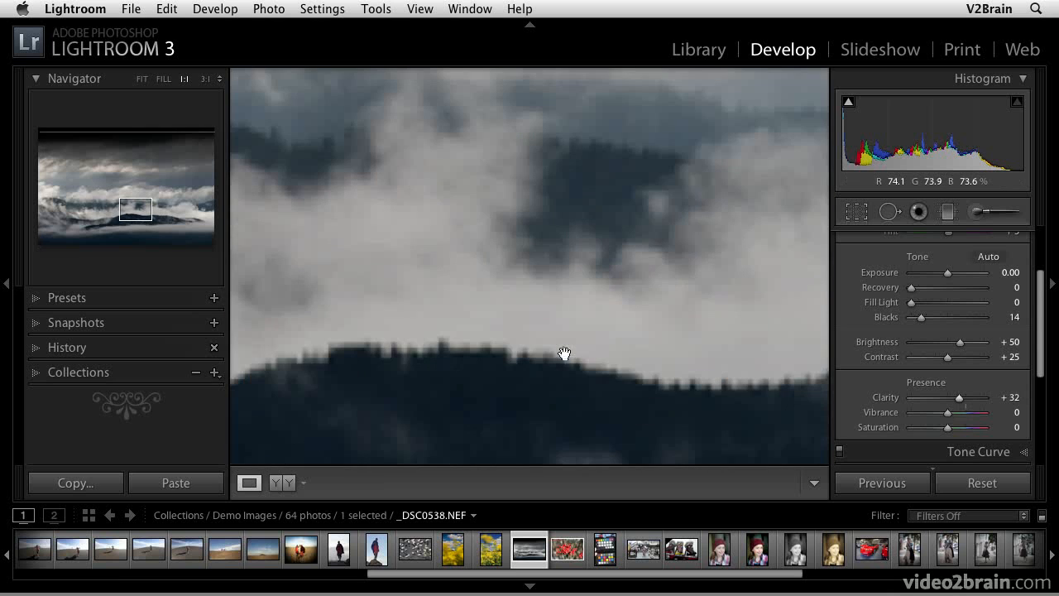
pyautogui.moveTo(610, 319); pyautogui.dragTo(691, 322)
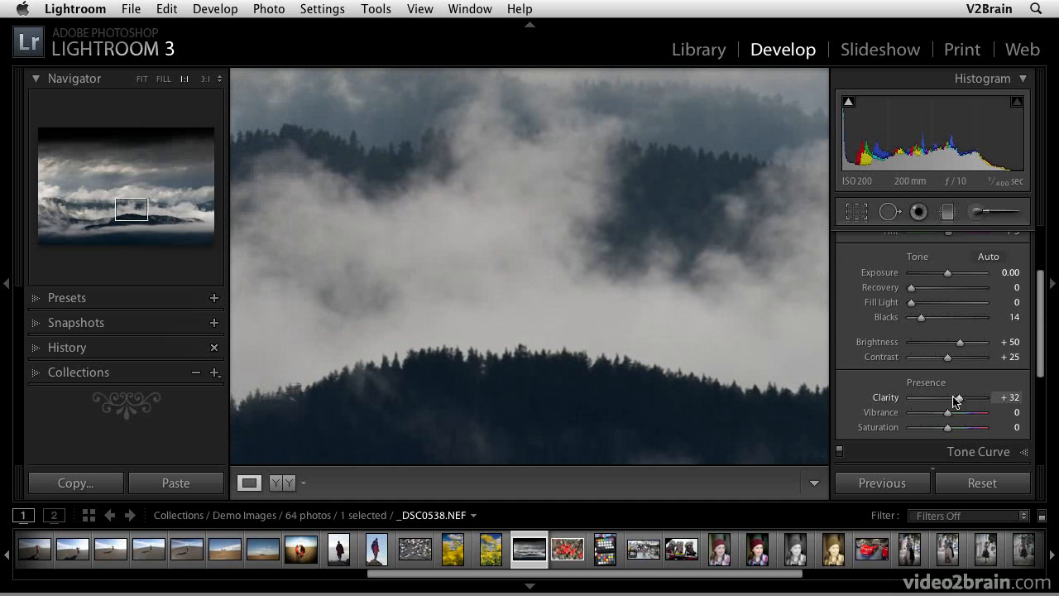
pyautogui.moveTo(960, 400)
pyautogui.mouseDown()
pyautogui.moveTo(935, 402)
pyautogui.moveTo(968, 401)
pyautogui.mouseUp()
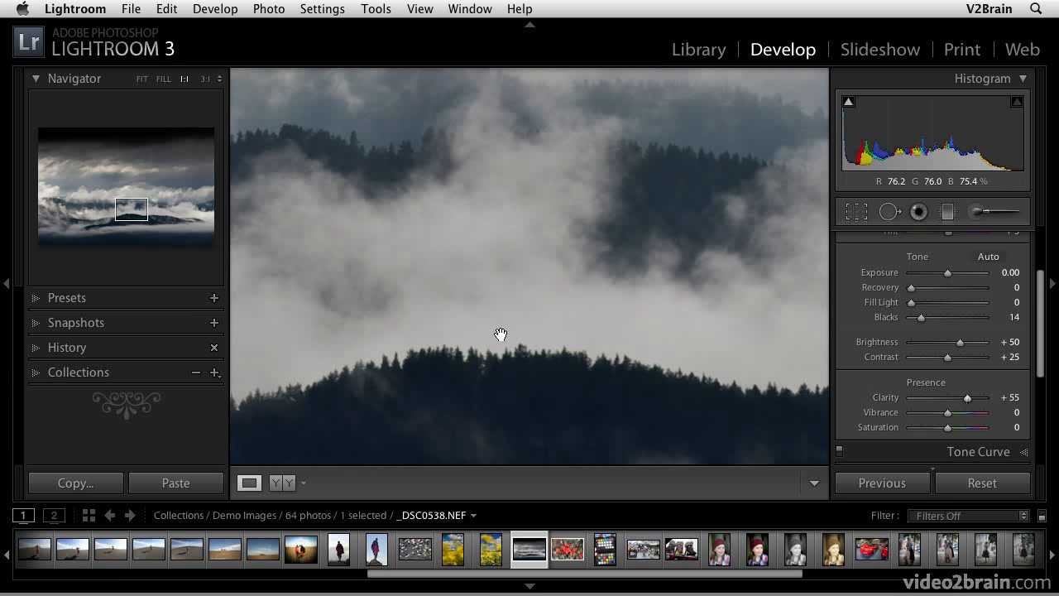
pyautogui.click(533, 331)
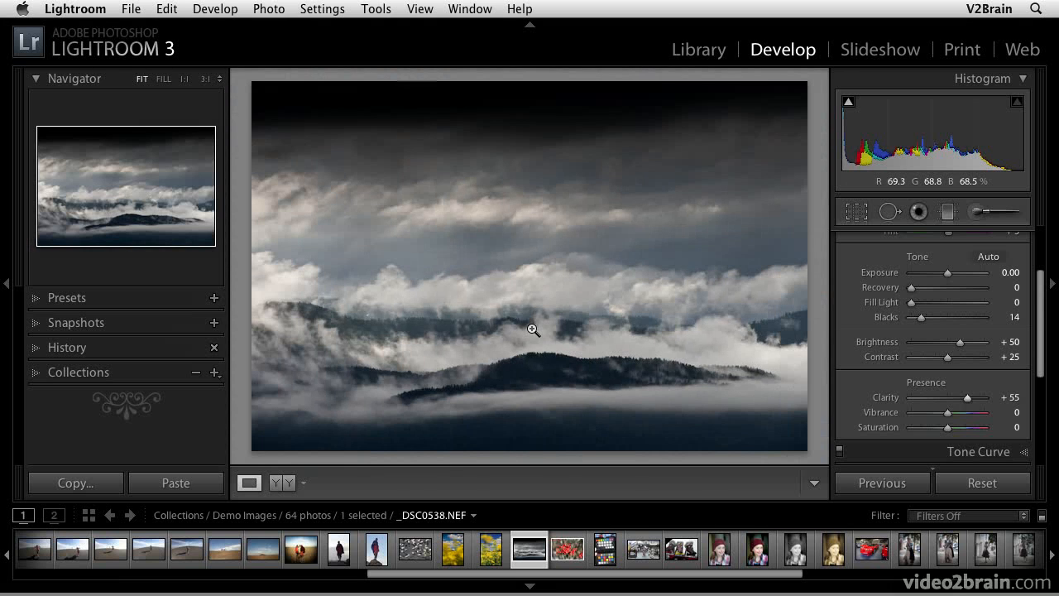
# Examine the Tone Curve graph, its region adjustments and the point curve setting.
pyautogui.scroll(-3, 879, 356)
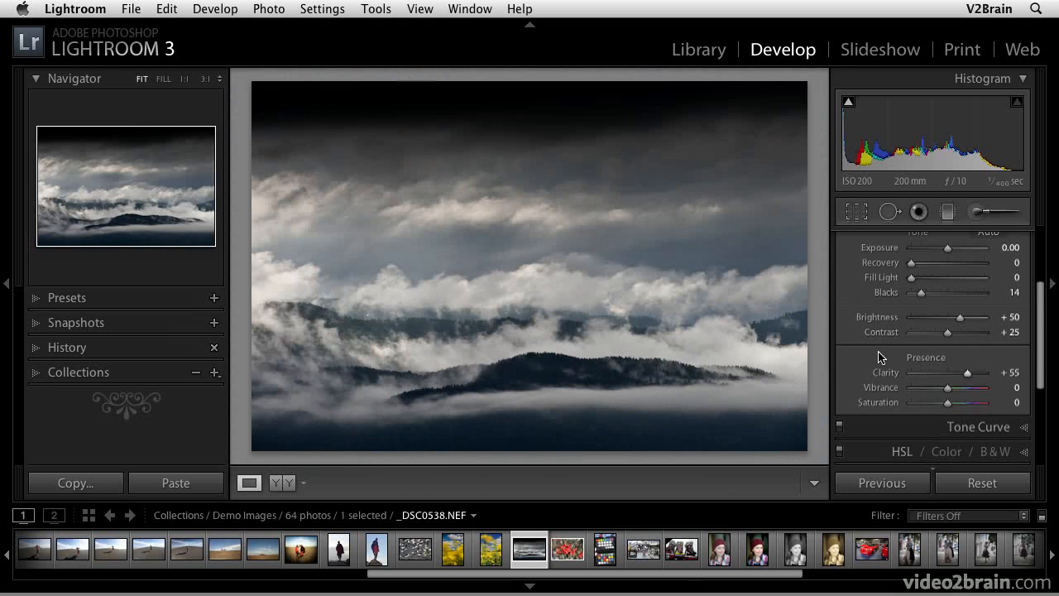
pyautogui.scroll(-2, 918, 338)
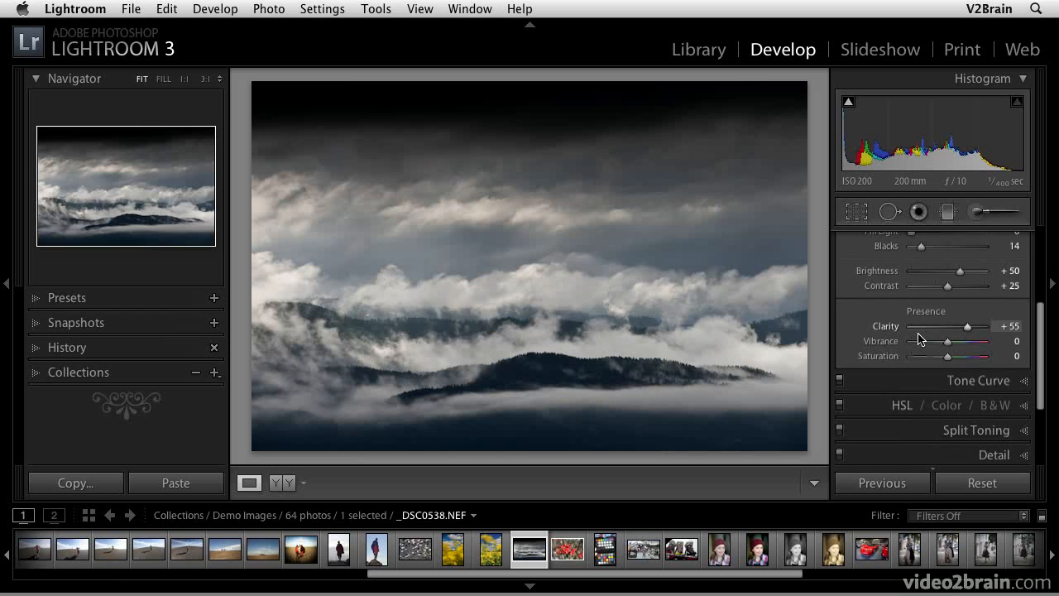
pyautogui.scroll(-1, 918, 338)
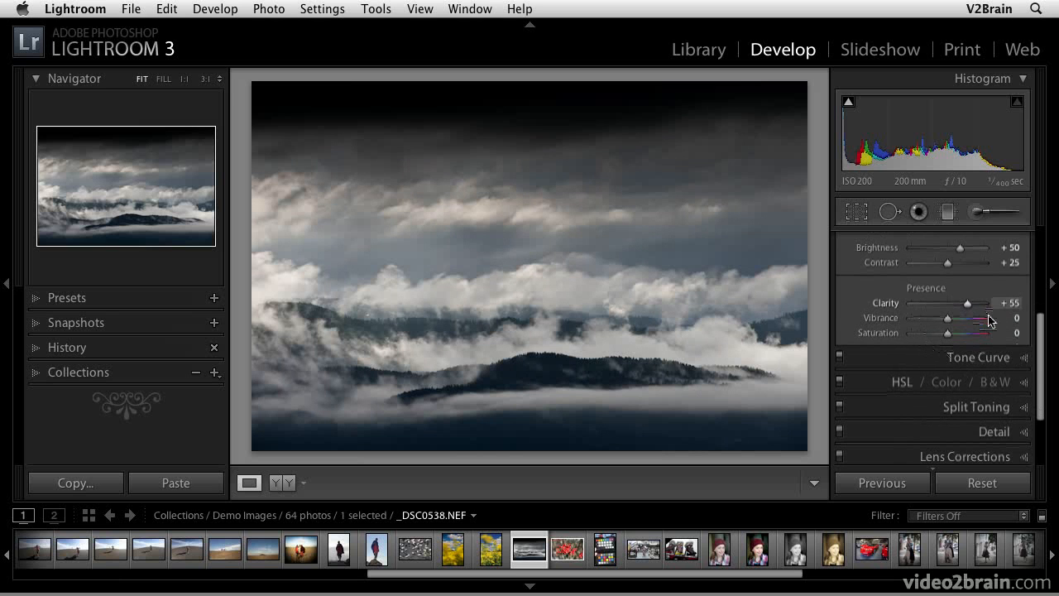
pyautogui.scroll(-2, 1018, 355)
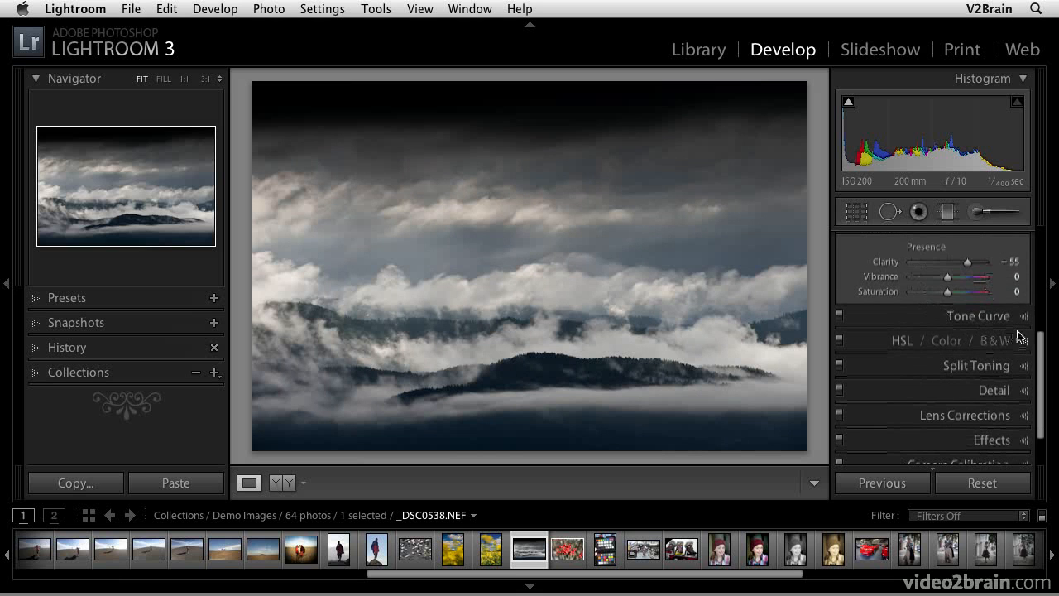
pyautogui.click(1023, 322)
pyautogui.scroll(5, 997, 277)
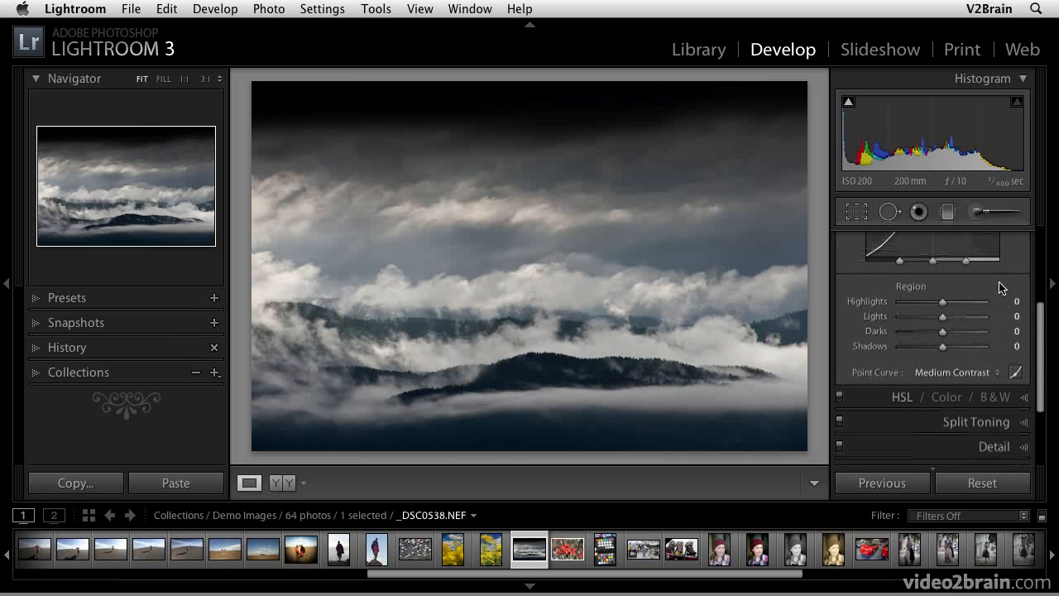
pyautogui.scroll(5, 999, 281)
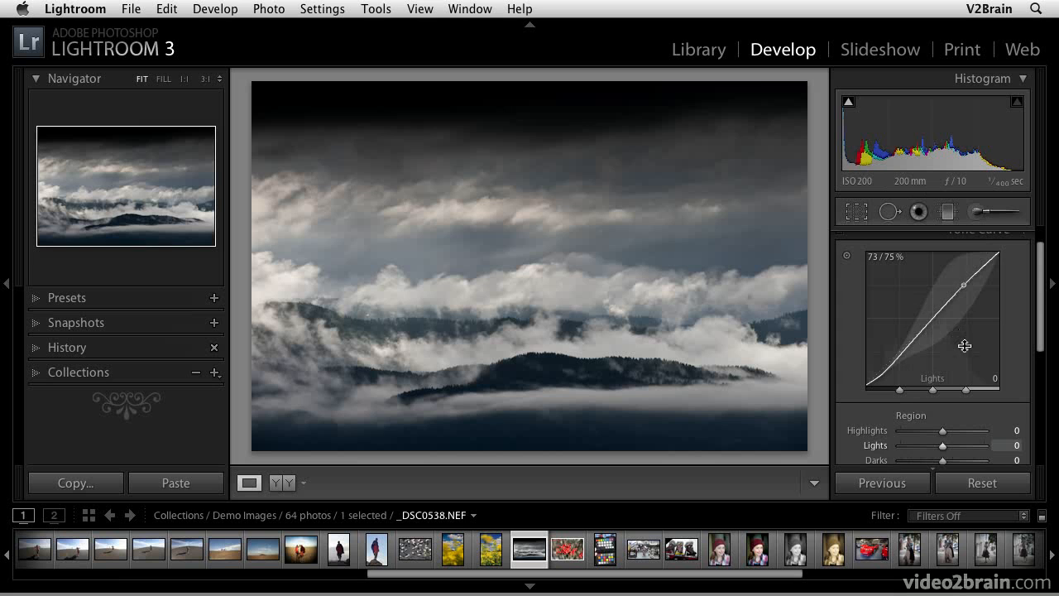
pyautogui.scroll(-2, 964, 346)
# Examine the Detail adjustments, including the preview, Sharpening and Noise Reduction settings.
pyautogui.scroll(-8, 964, 346)
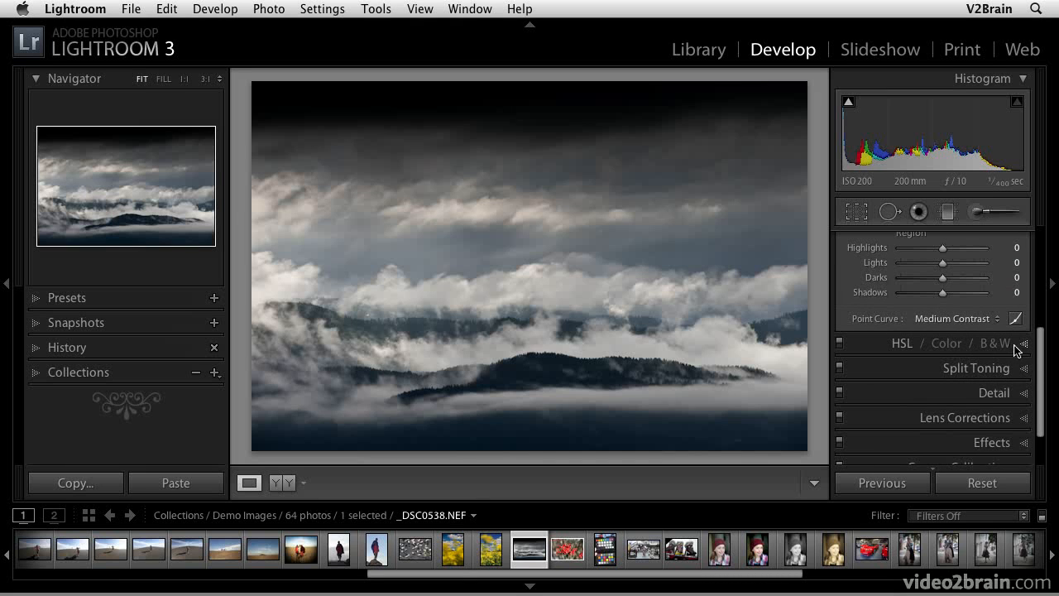
pyautogui.scroll(-1, 1017, 352)
pyautogui.click(1025, 374)
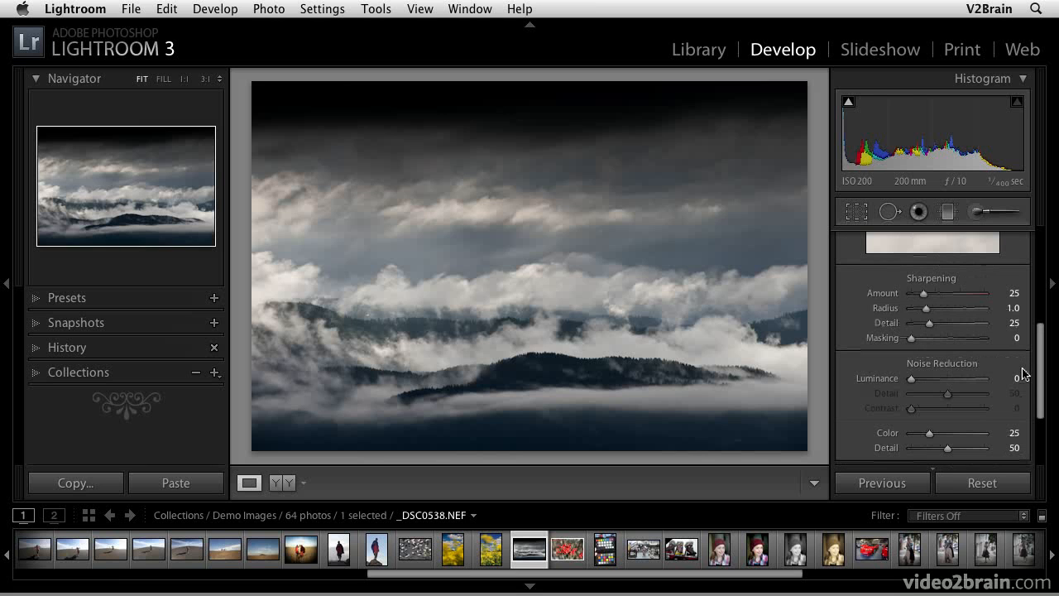
pyautogui.scroll(1, 987, 338)
pyautogui.scroll(4, 983, 339)
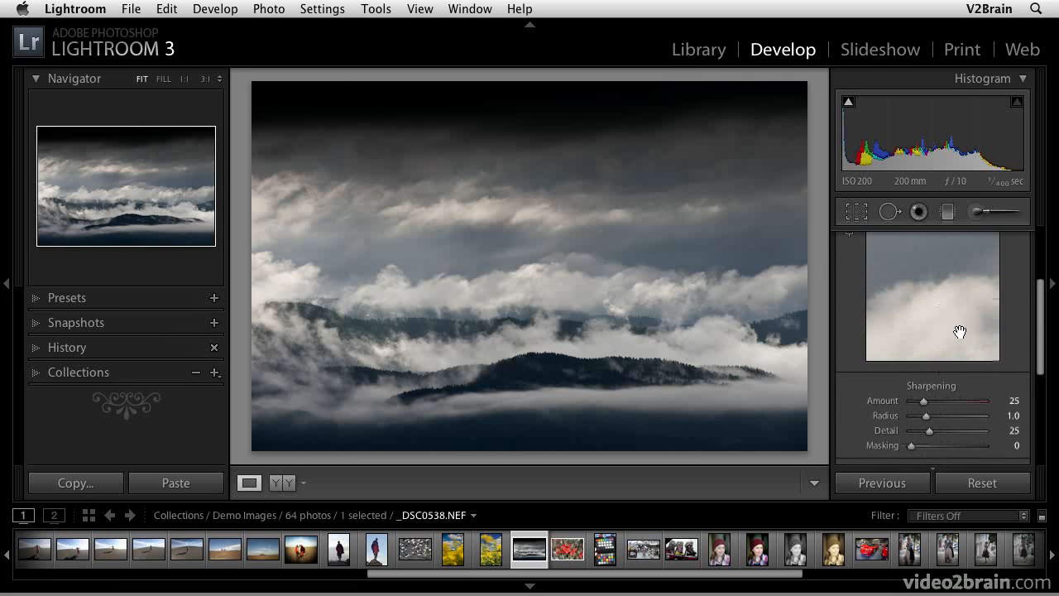
pyautogui.scroll(2, 957, 329)
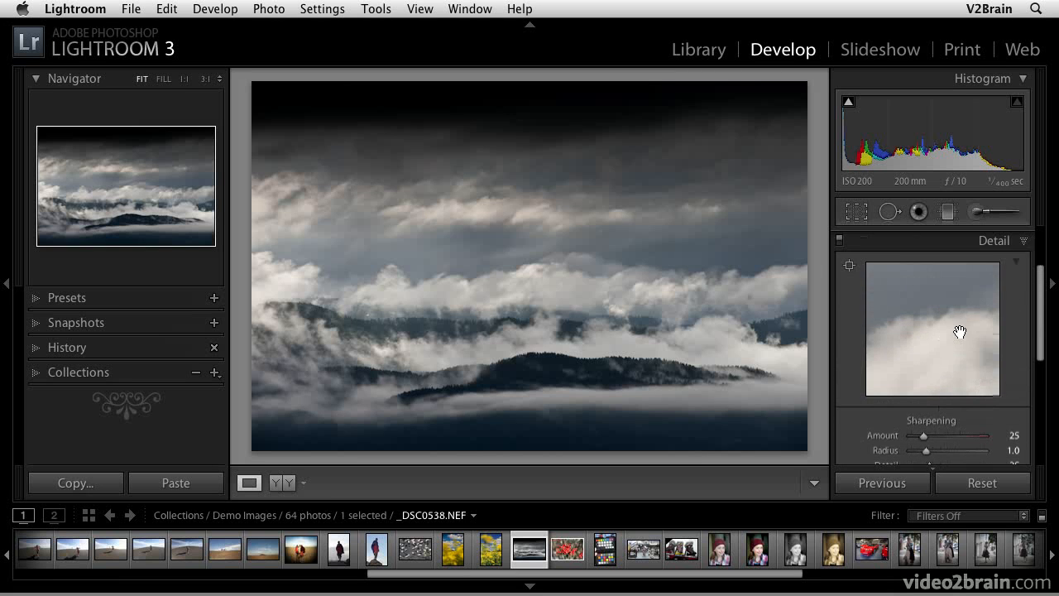
pyautogui.click(1023, 241)
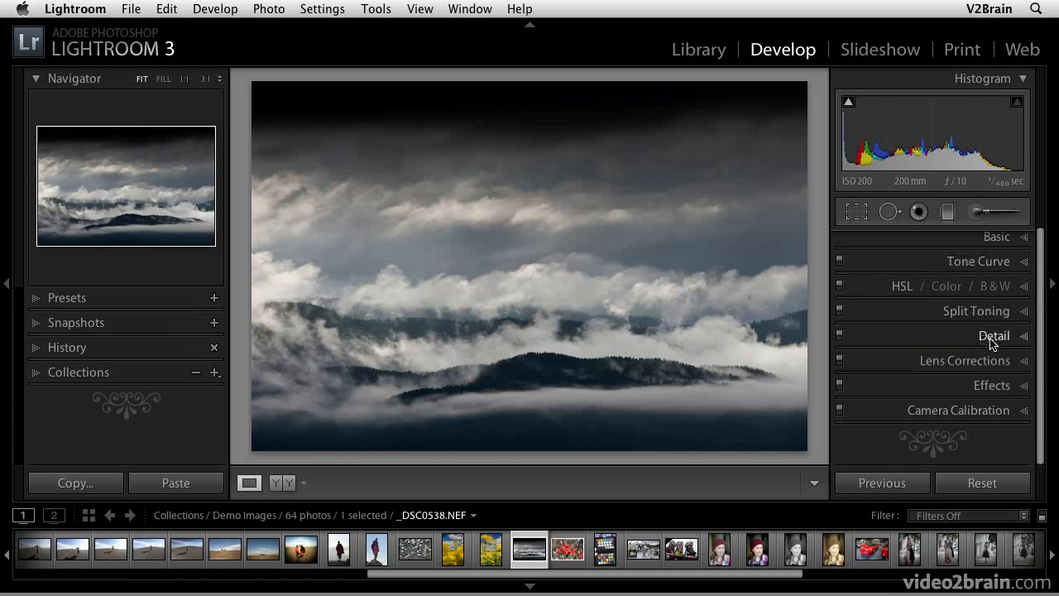
# Enable lens profile corrections with the Nikon AF-S VR Zoom-Nikkor 70-200mm f/2.8G IF-ED model and set the Vignetting amount to 139.
pyautogui.click(1023, 368)
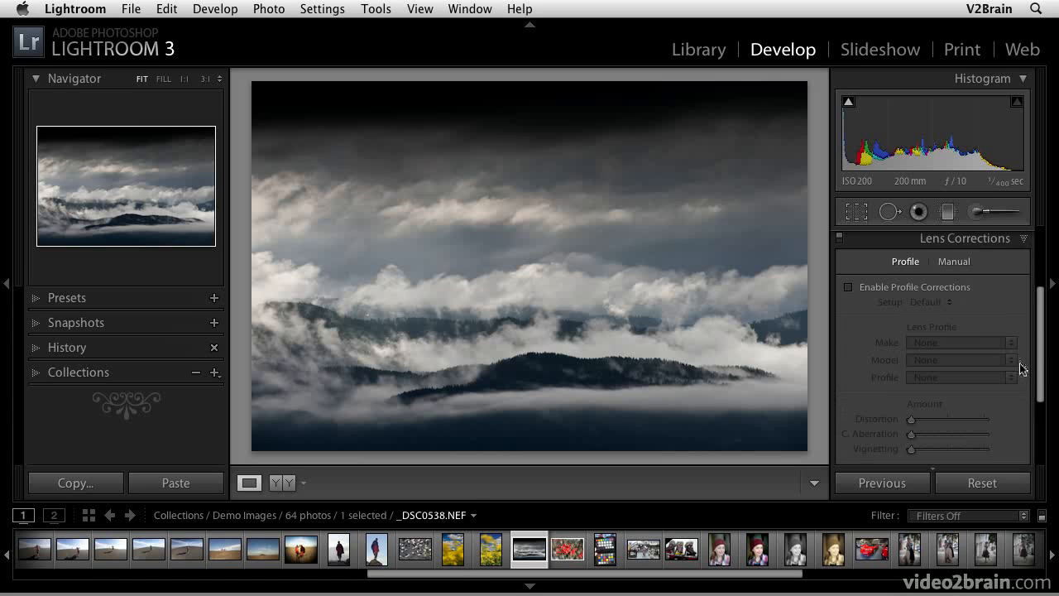
pyautogui.click(848, 287)
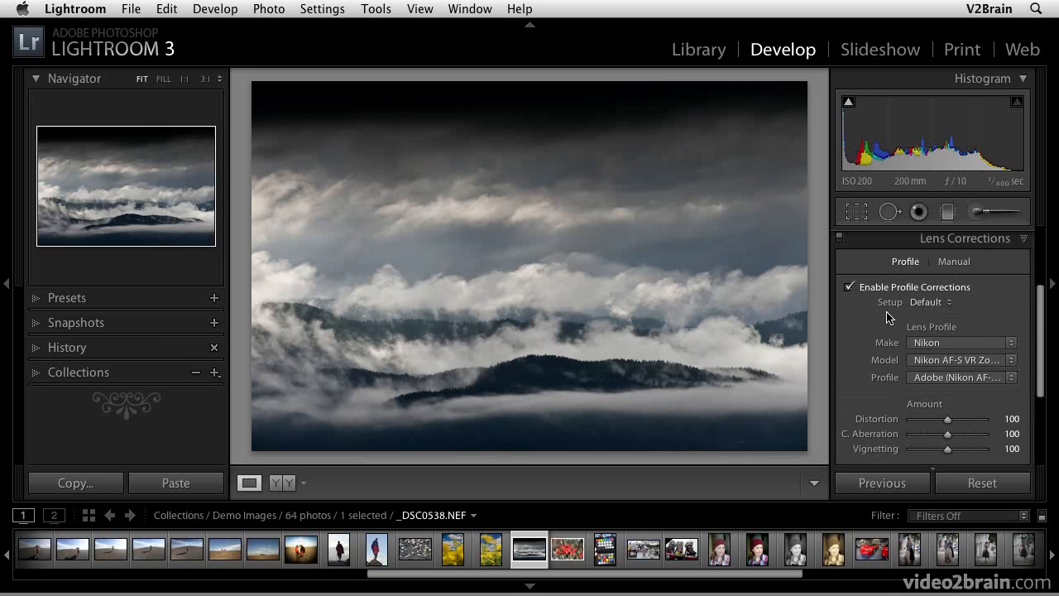
pyautogui.click(948, 363)
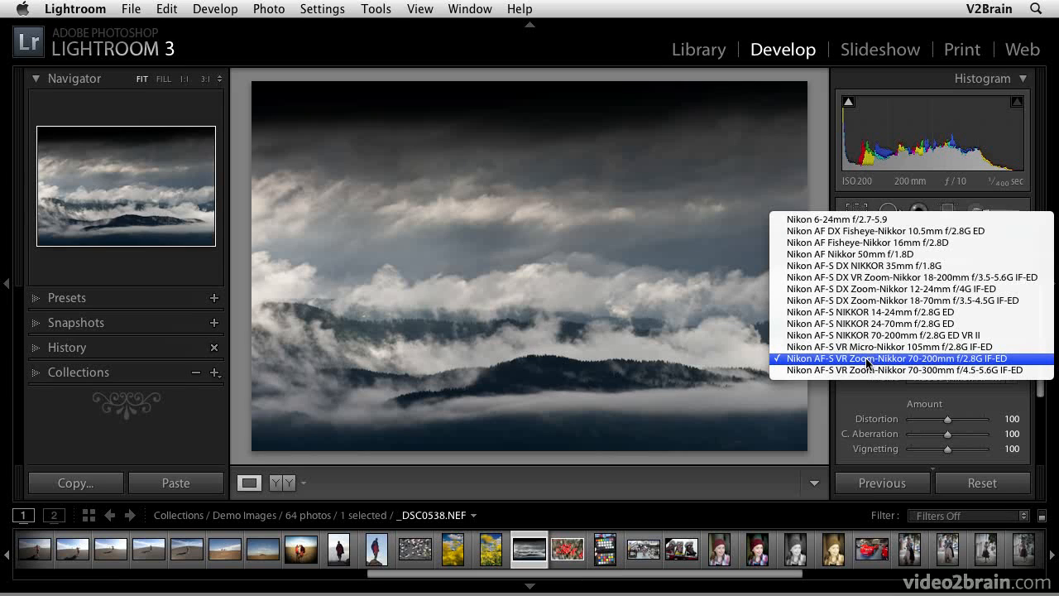
pyautogui.click(911, 362)
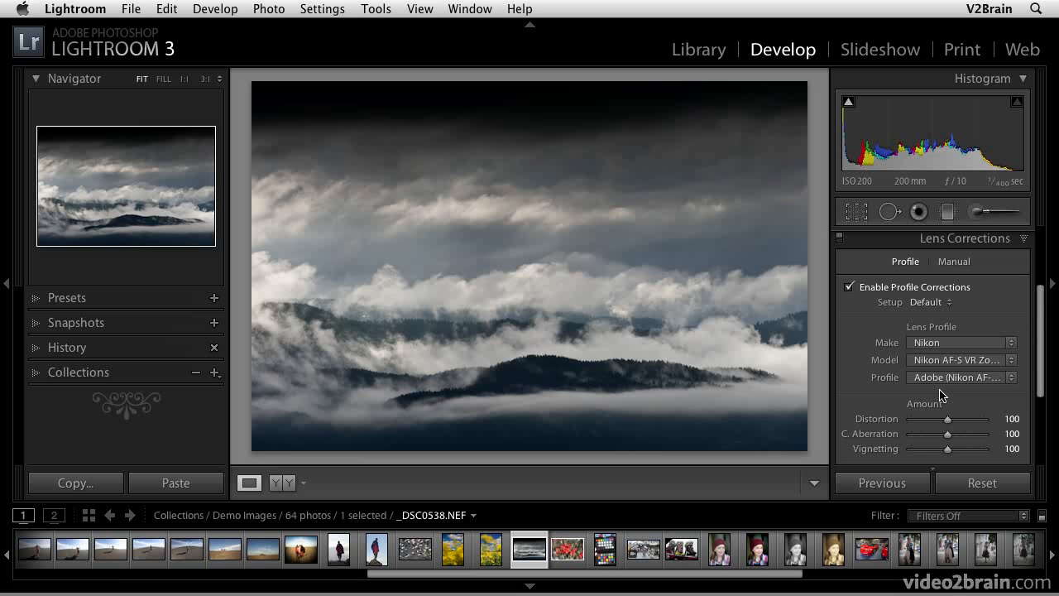
pyautogui.click(948, 421)
pyautogui.moveTo(948, 450)
pyautogui.mouseDown()
pyautogui.moveTo(981, 449)
pyautogui.moveTo(860, 452)
pyautogui.moveTo(965, 454)
pyautogui.mouseUp()
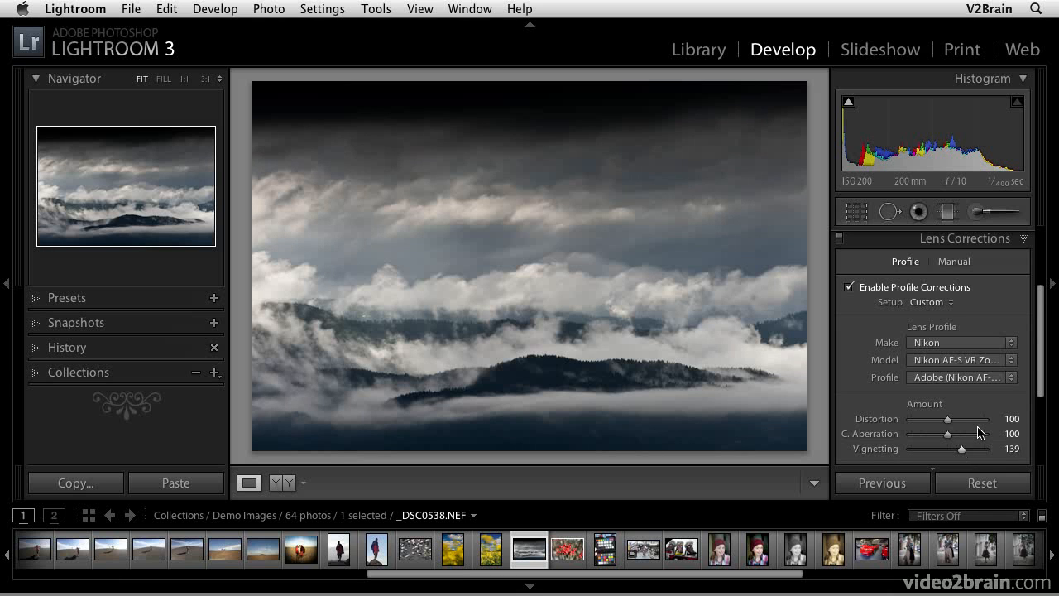
# Examine the Post-Crop Vignetting and Grain effects and the process version options in Camera Calibration.
pyautogui.scroll(-4, 978, 405)
pyautogui.scroll(-10, 979, 406)
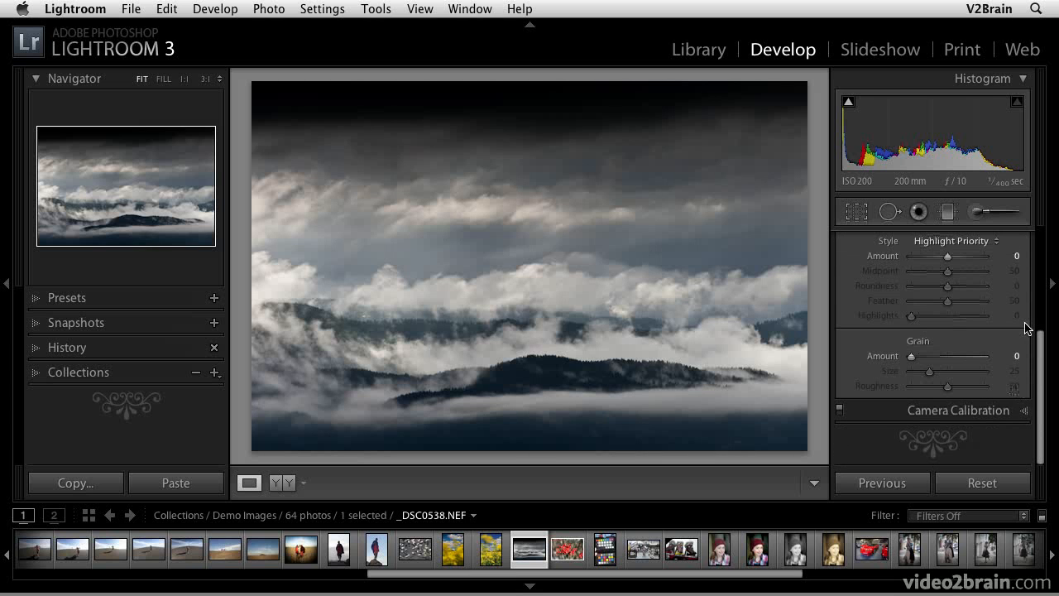
pyautogui.scroll(1, 976, 346)
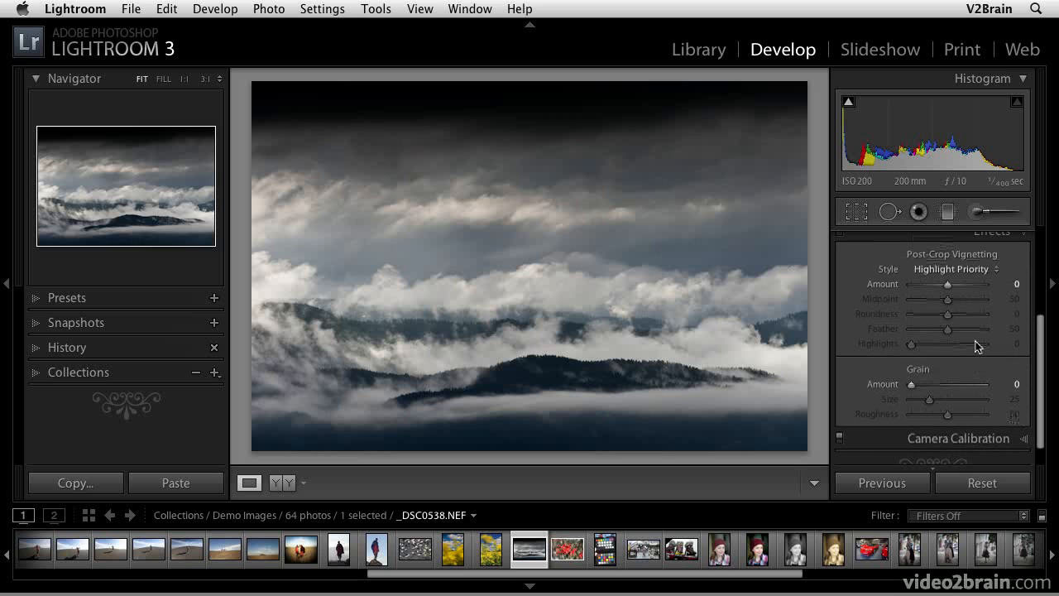
pyautogui.scroll(-1, 976, 346)
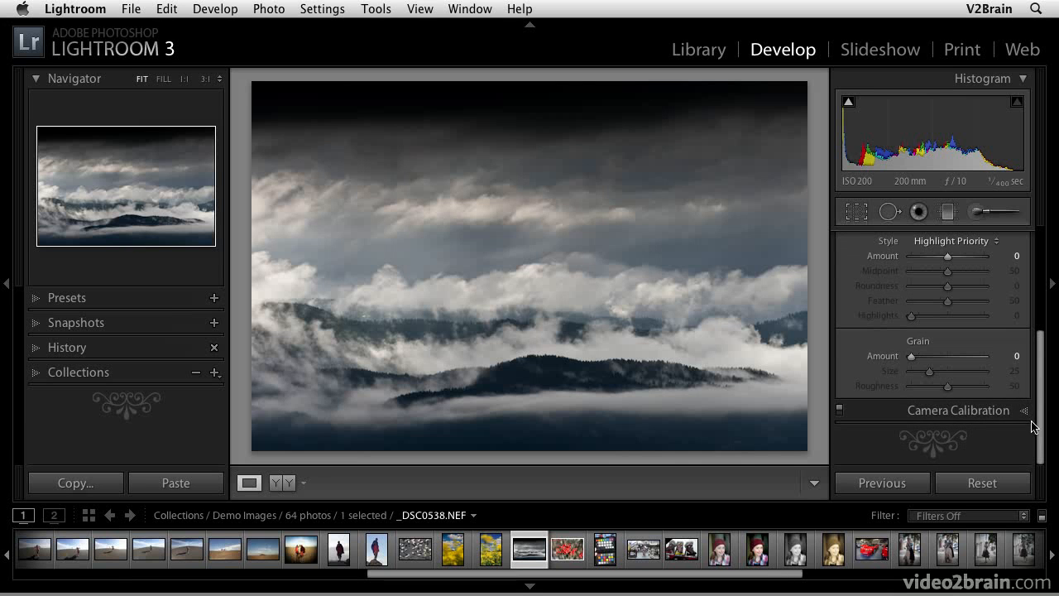
pyautogui.click(1025, 412)
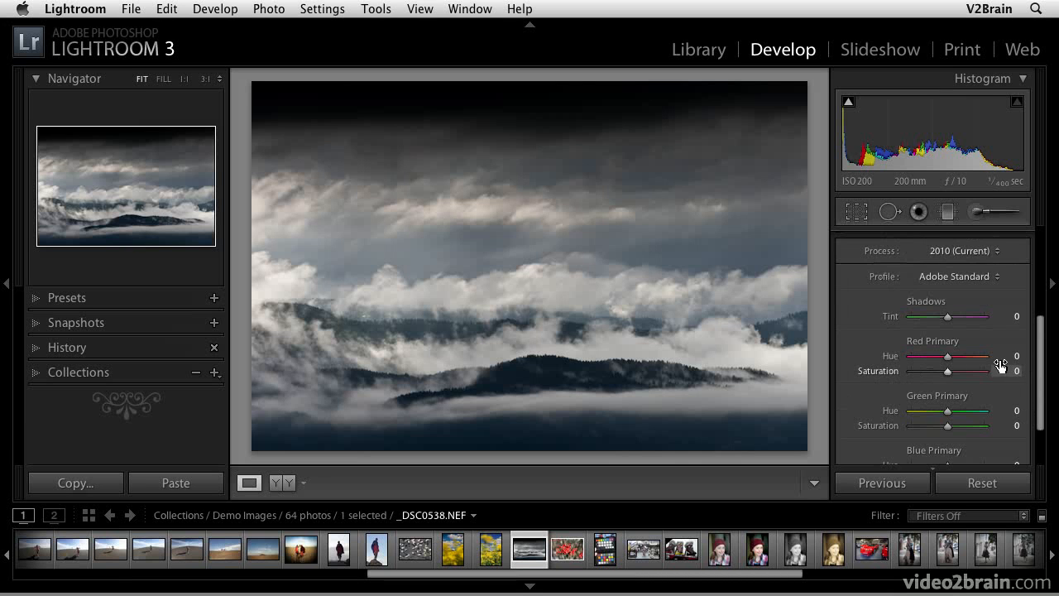
pyautogui.scroll(1, 1001, 366)
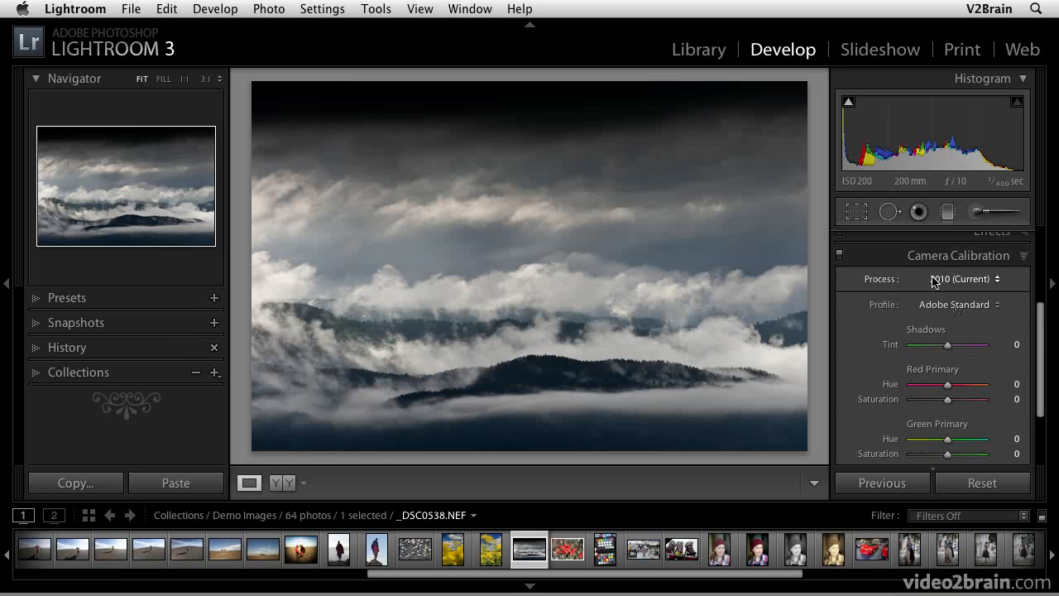
pyautogui.click(962, 280)
pyautogui.click(963, 278)
# Try the Camera Vivid, Camera Standard, Camera Portrait and Camera Neutral profiles on the photo, and settle on Camera Landscape.
pyautogui.click(955, 308)
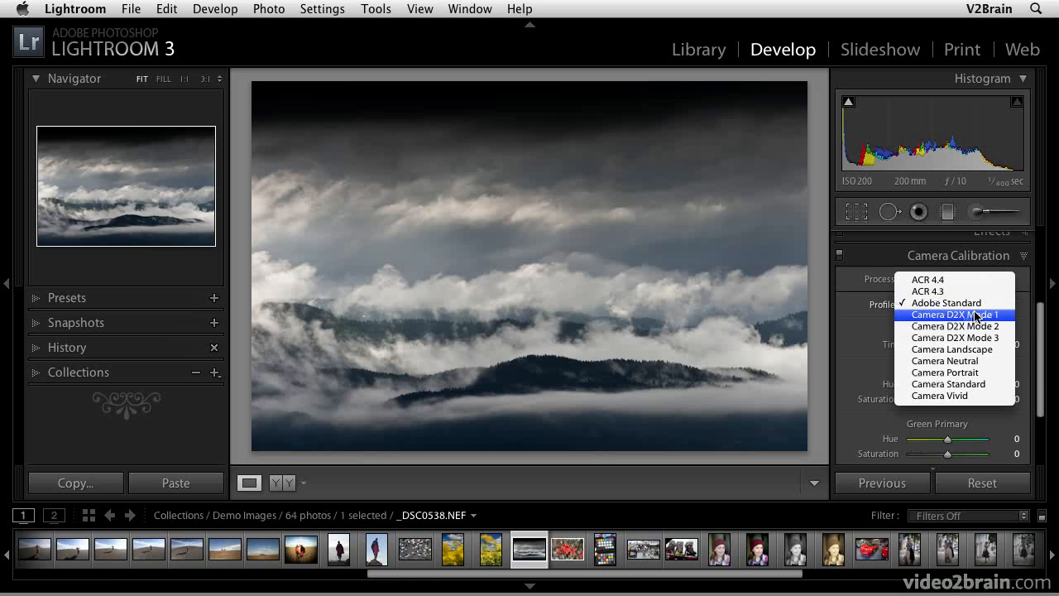
pyautogui.click(965, 397)
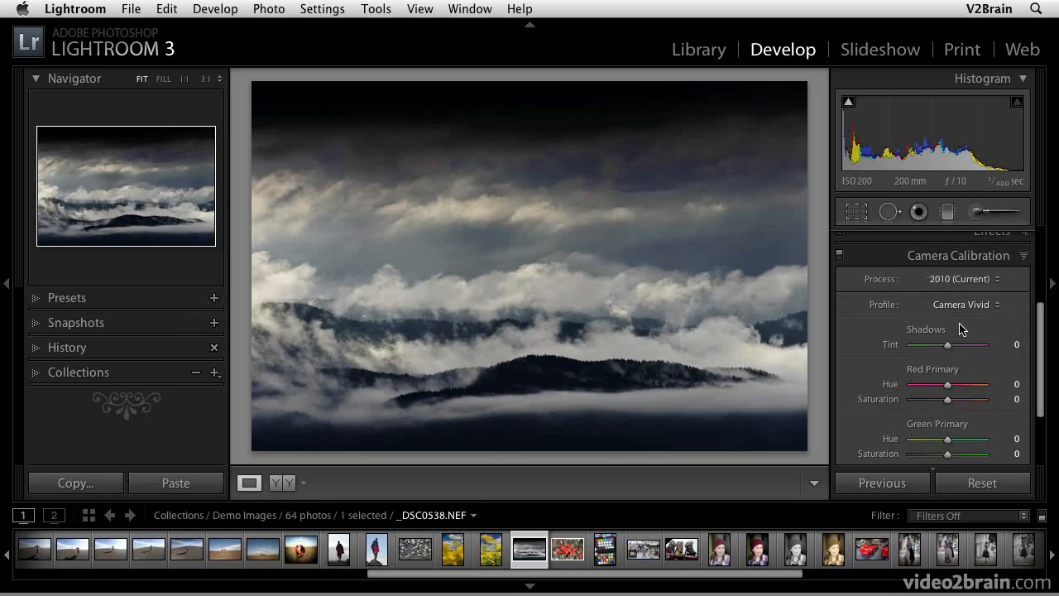
pyautogui.click(966, 304)
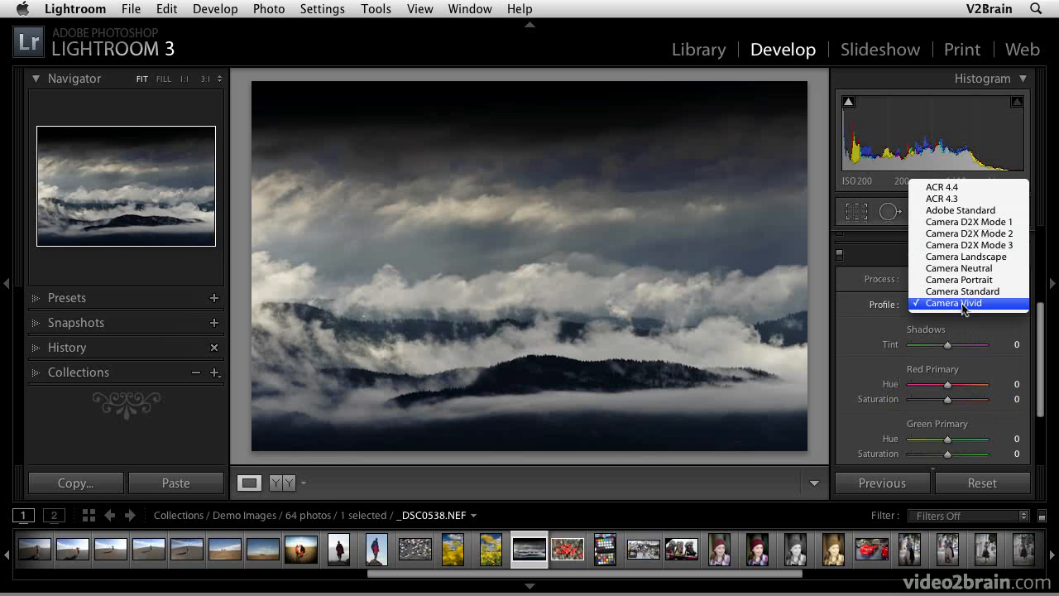
pyautogui.click(957, 292)
pyautogui.click(958, 303)
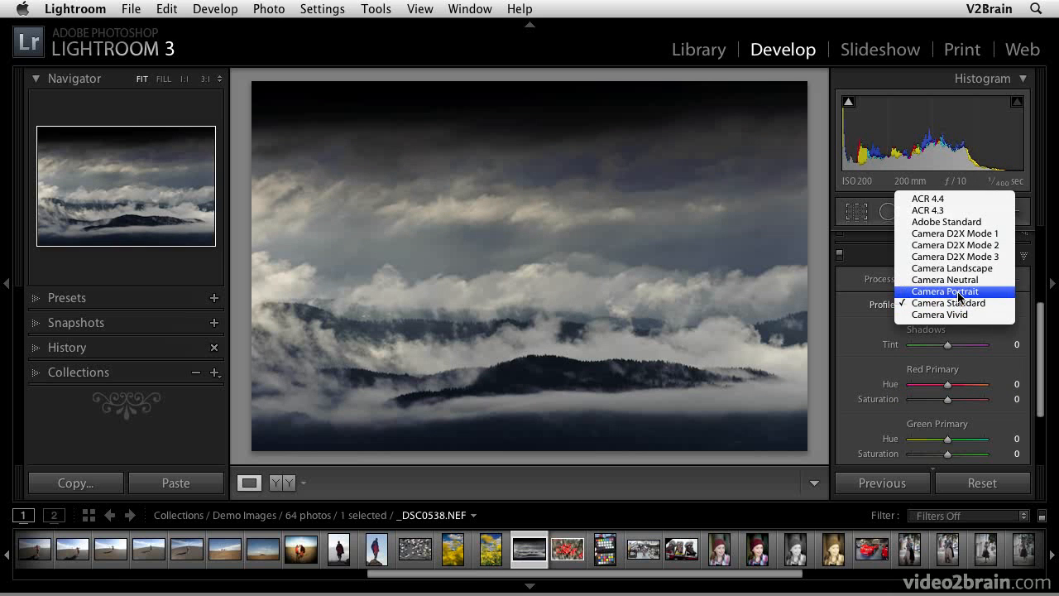
pyautogui.click(959, 294)
pyautogui.click(958, 306)
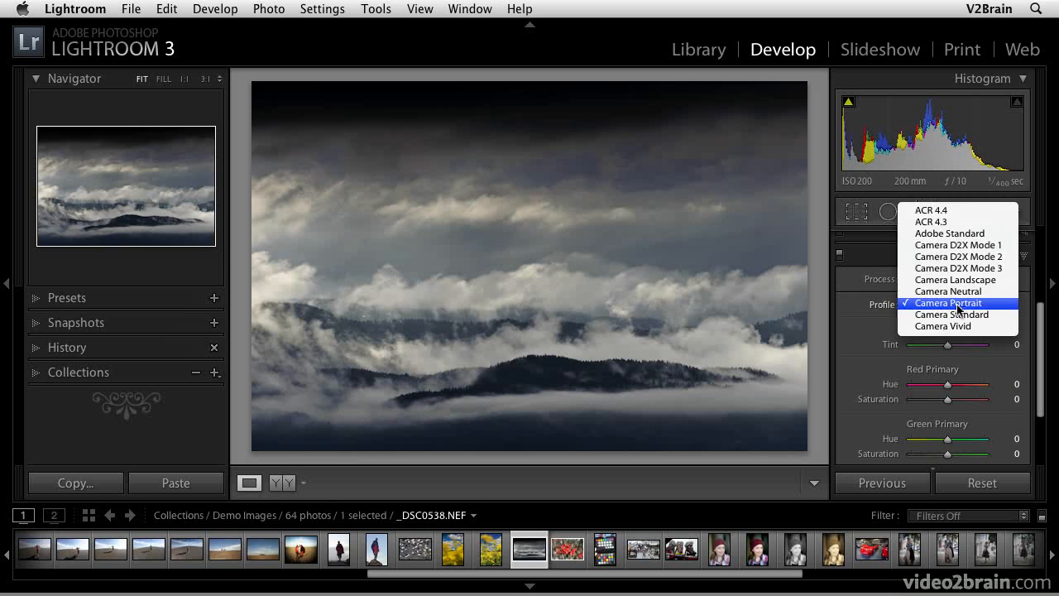
pyautogui.click(957, 293)
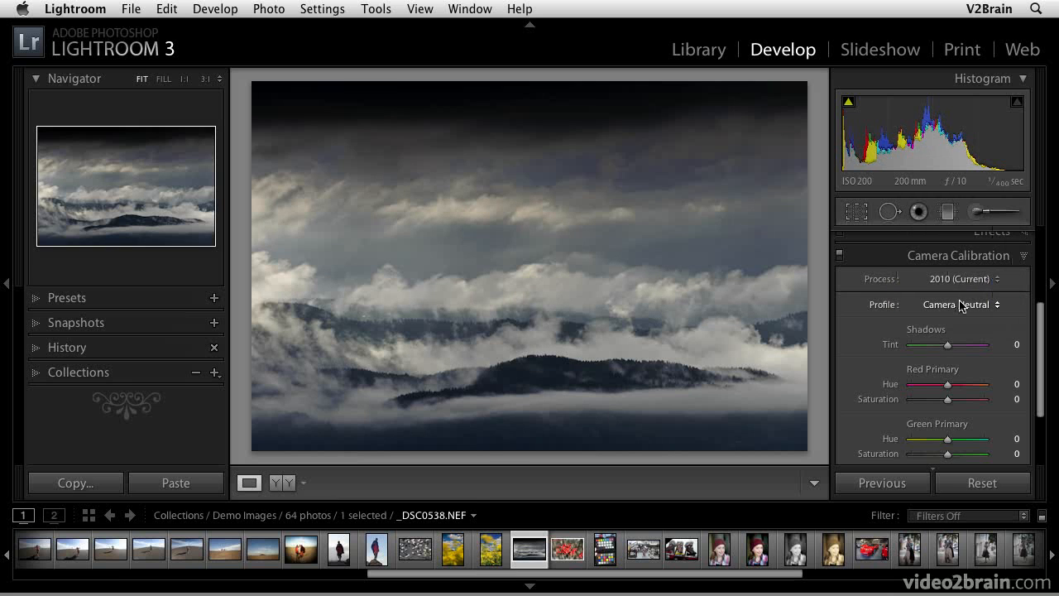
pyautogui.click(961, 309)
pyautogui.click(961, 293)
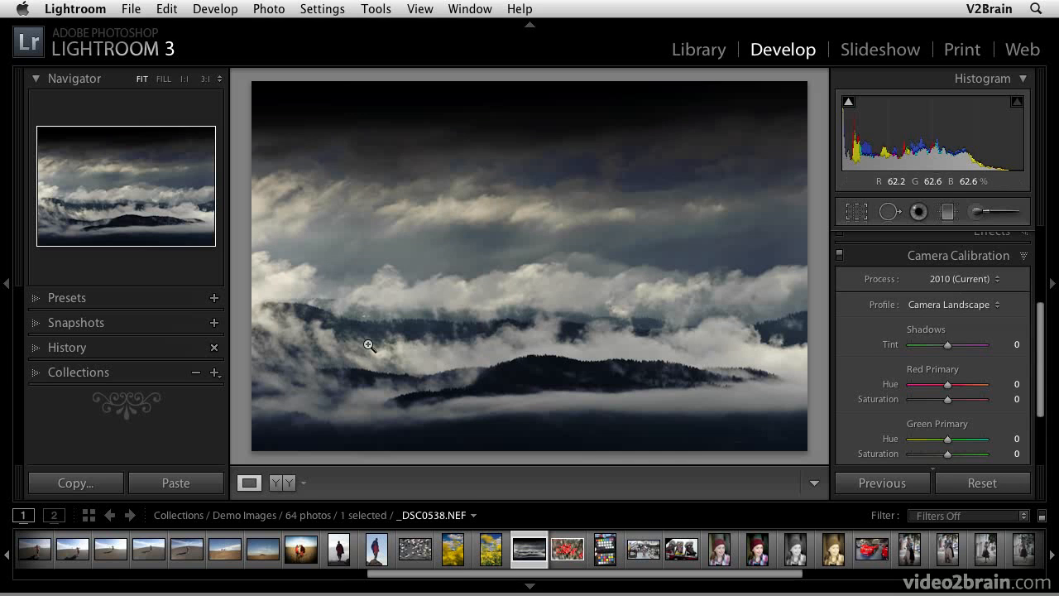
# Compare the before and after versions side by side with side panels hidden and the interface blacked out, and return to the single-photo view.
pyautogui.click(289, 483)
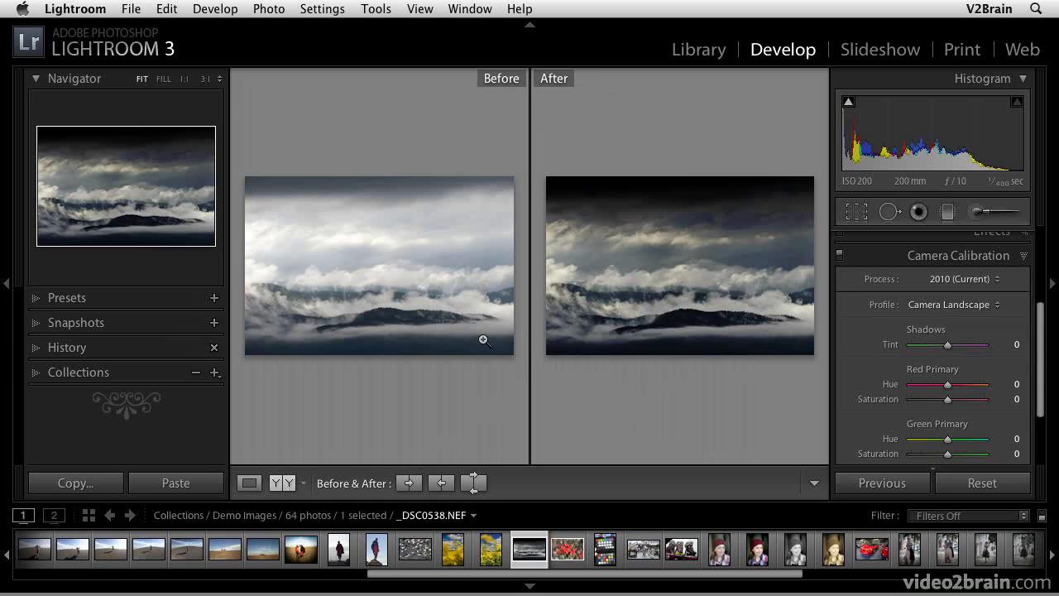
pyautogui.press('Tab')
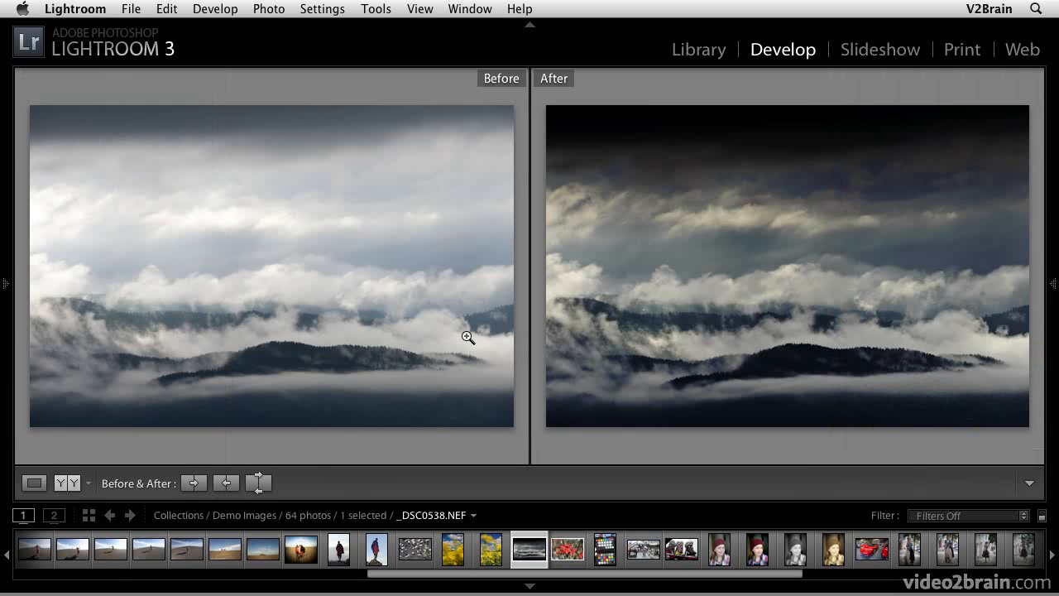
pyautogui.press('l')
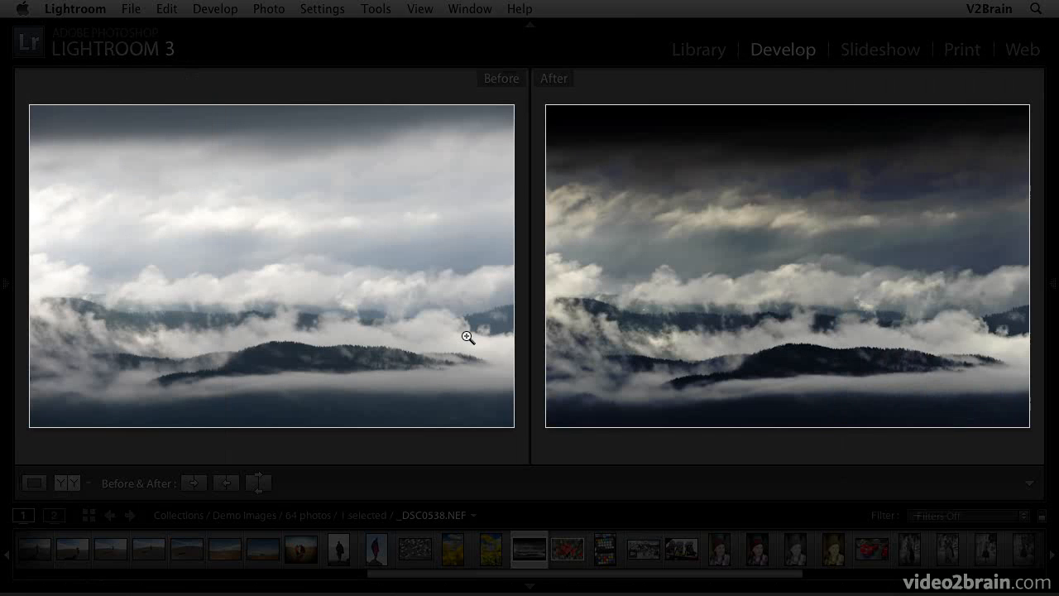
pyautogui.press('l')
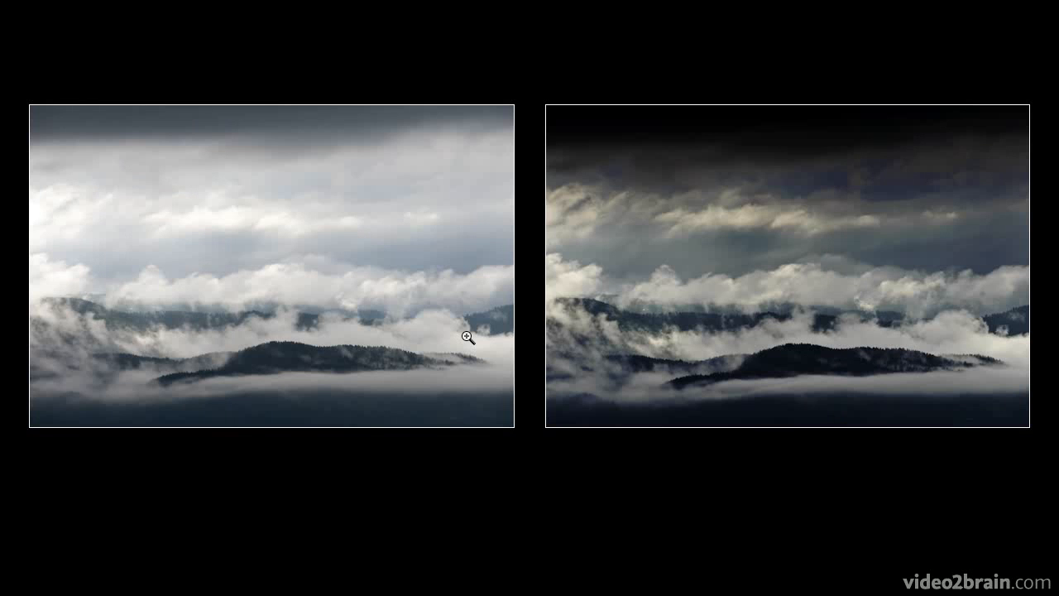
pyautogui.press('l')
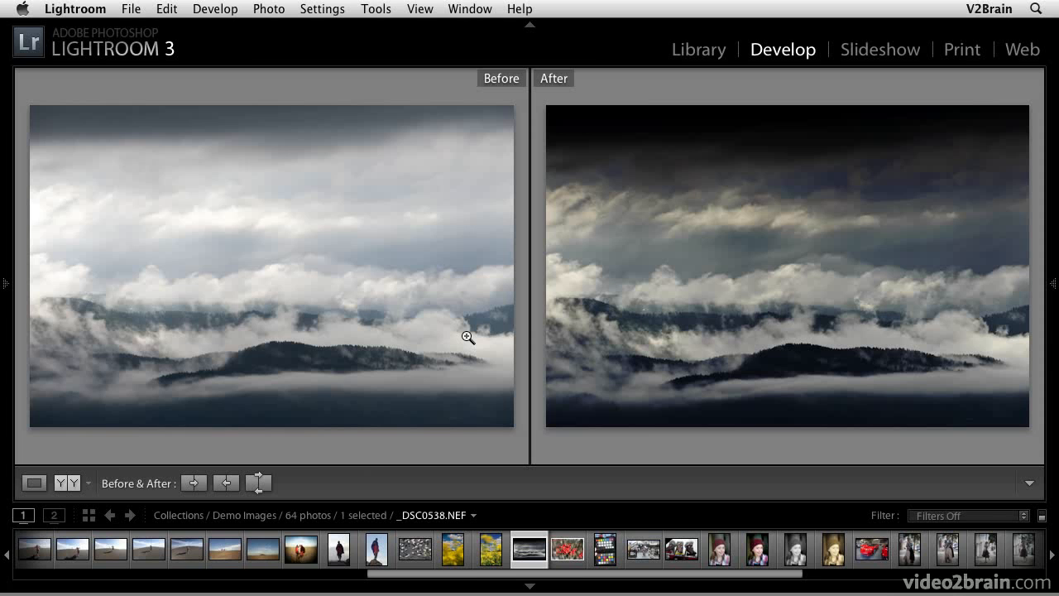
pyautogui.press('Tab')
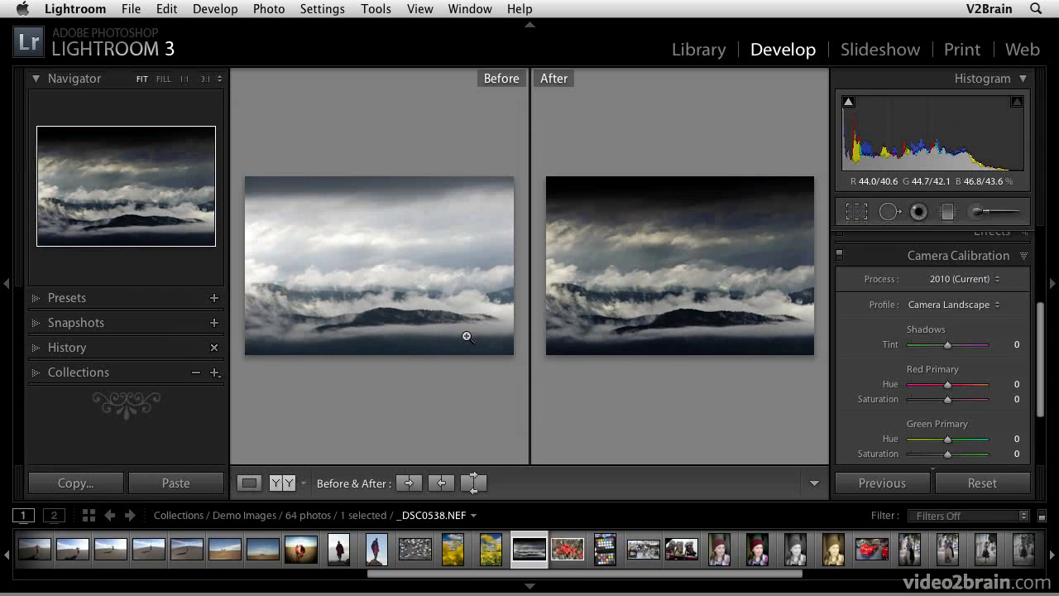
pyautogui.click(249, 482)
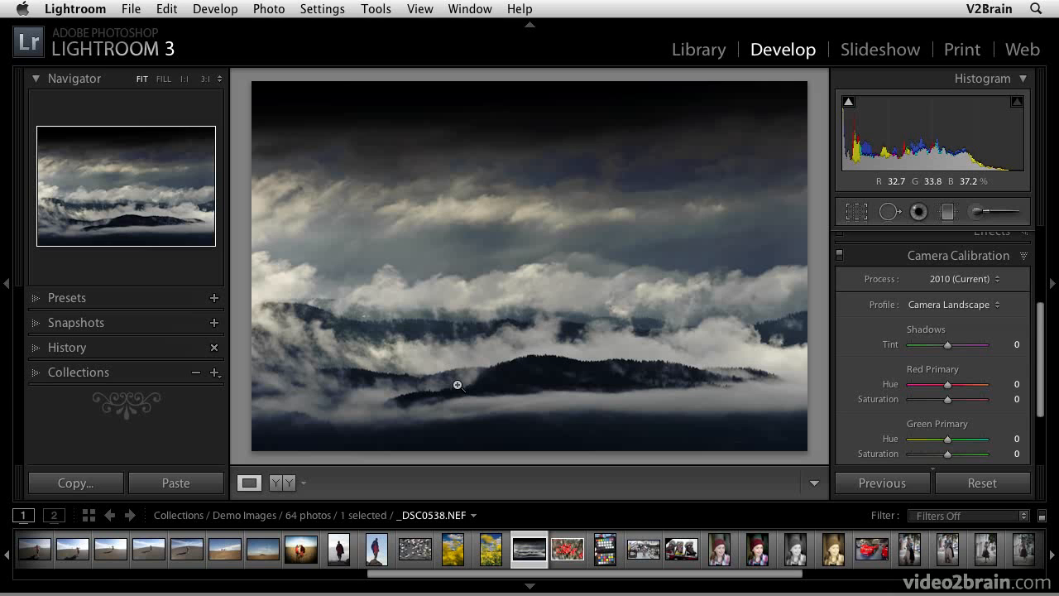
# Save the current edit as a snapshot named Version 1 and review the photo's edit history.
pyautogui.click(216, 323)
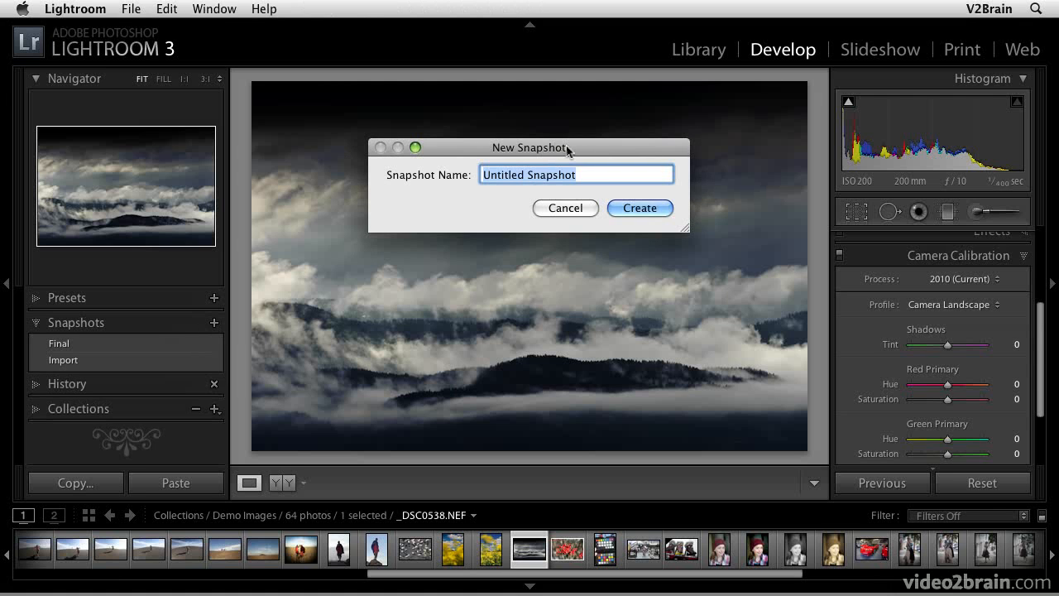
pyautogui.write('Version 1')
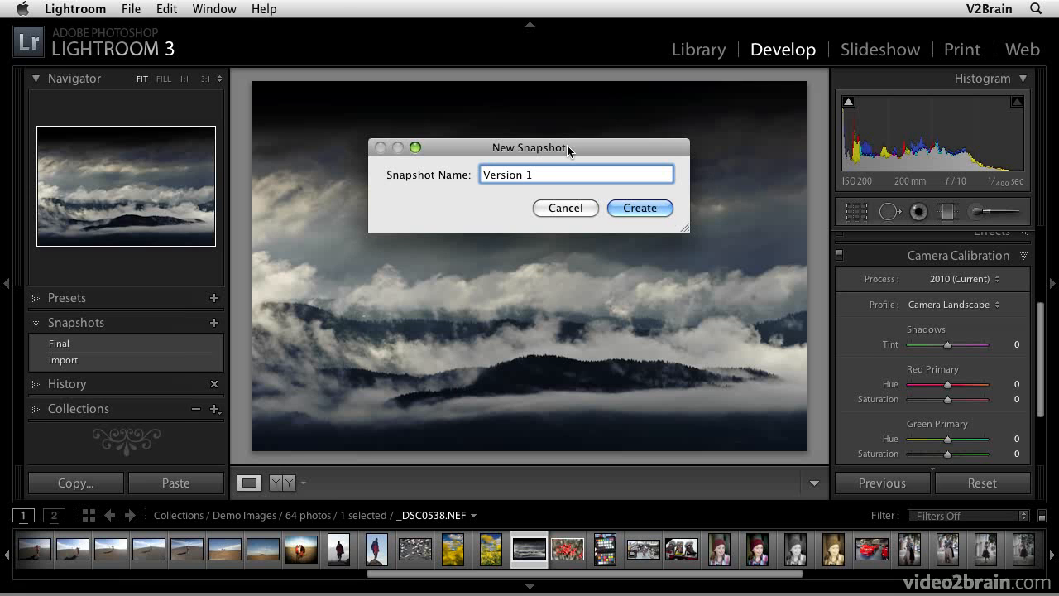
pyautogui.press('Return')
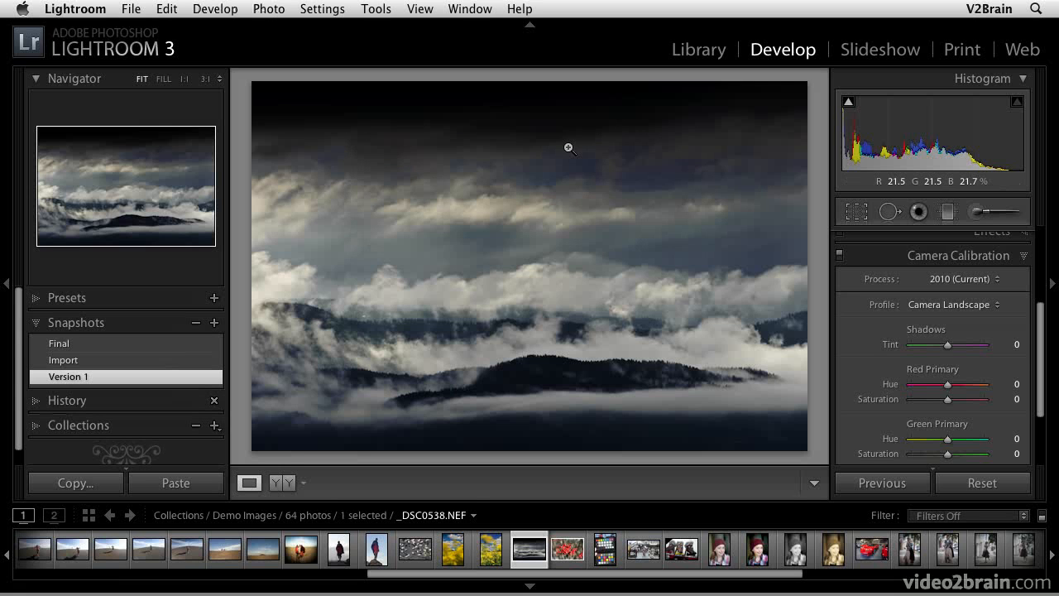
pyautogui.click(55, 323)
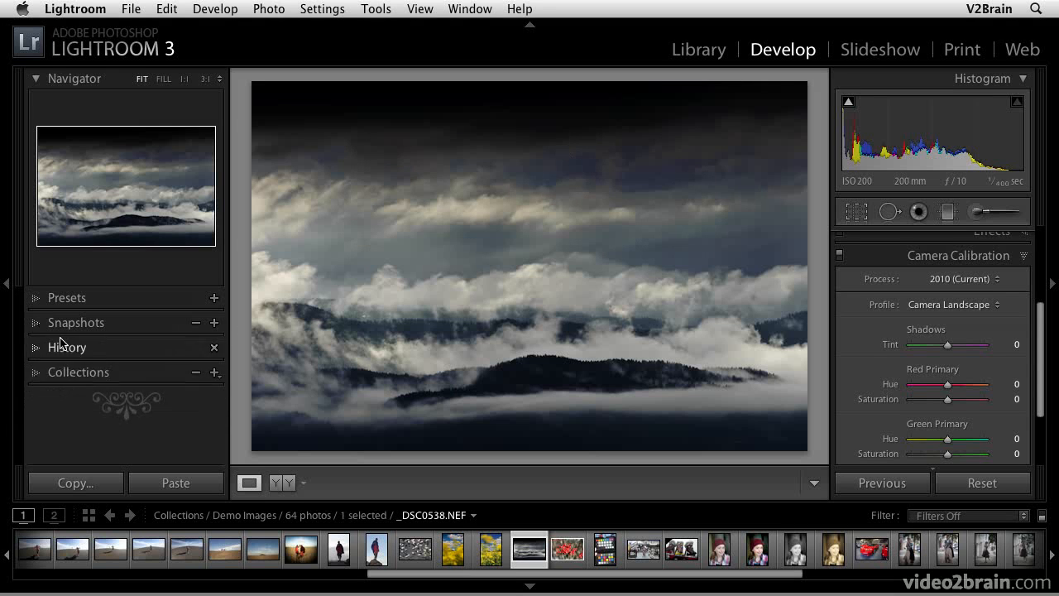
pyautogui.click(36, 347)
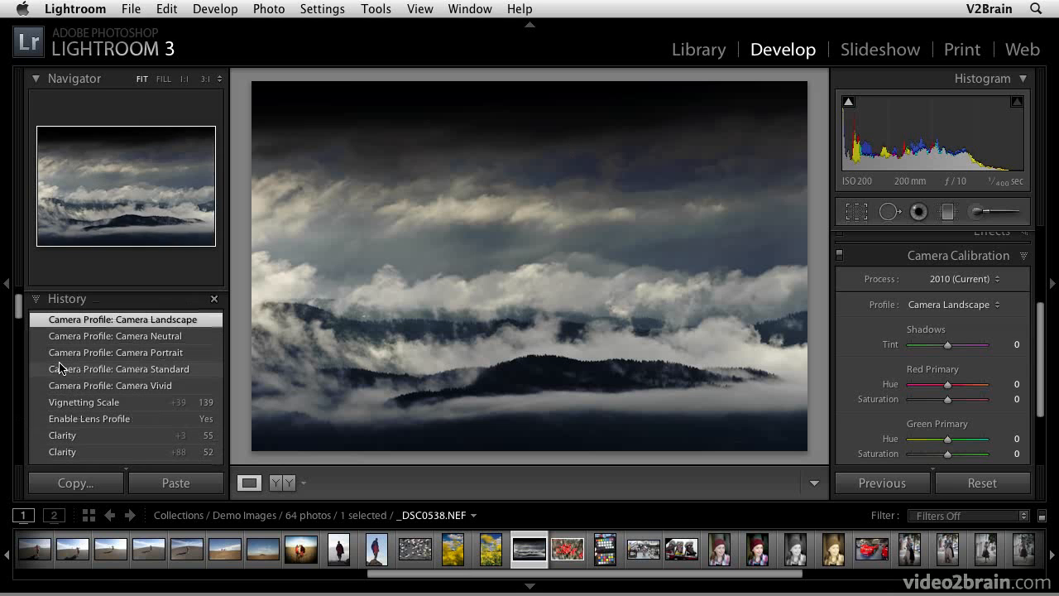
pyautogui.click(36, 348)
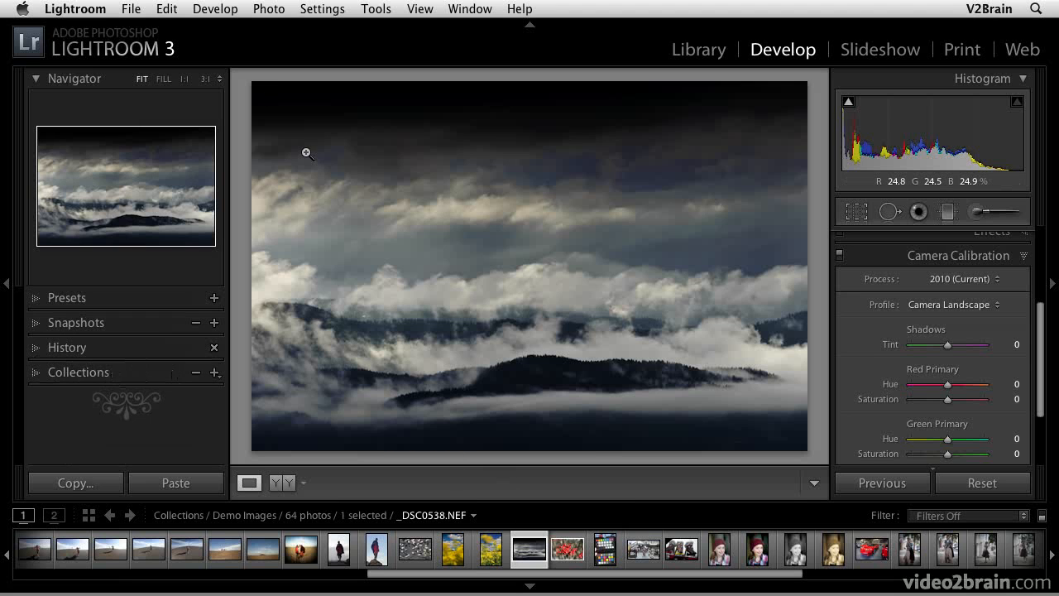
# Create a virtual copy of the mountain landscape photo.
pyautogui.rightClick(435, 185)
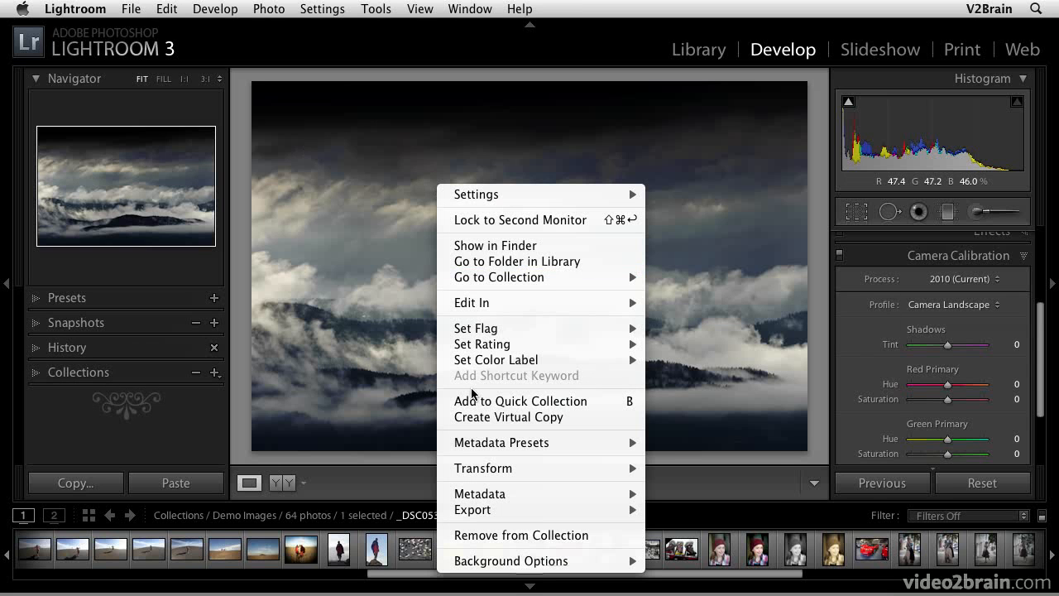
pyautogui.moveTo(473, 469)
pyautogui.click(497, 418)
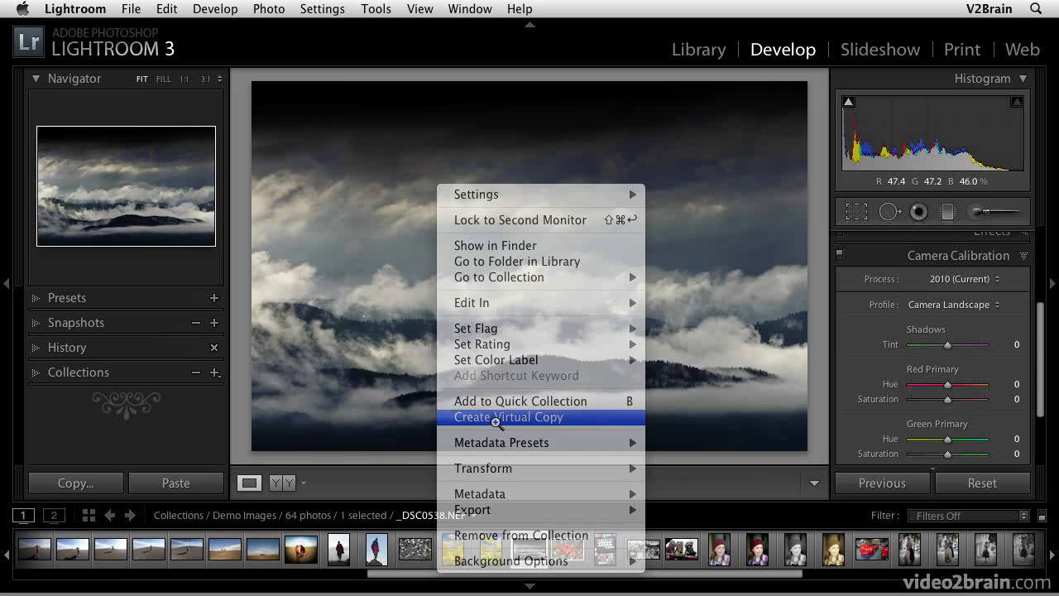